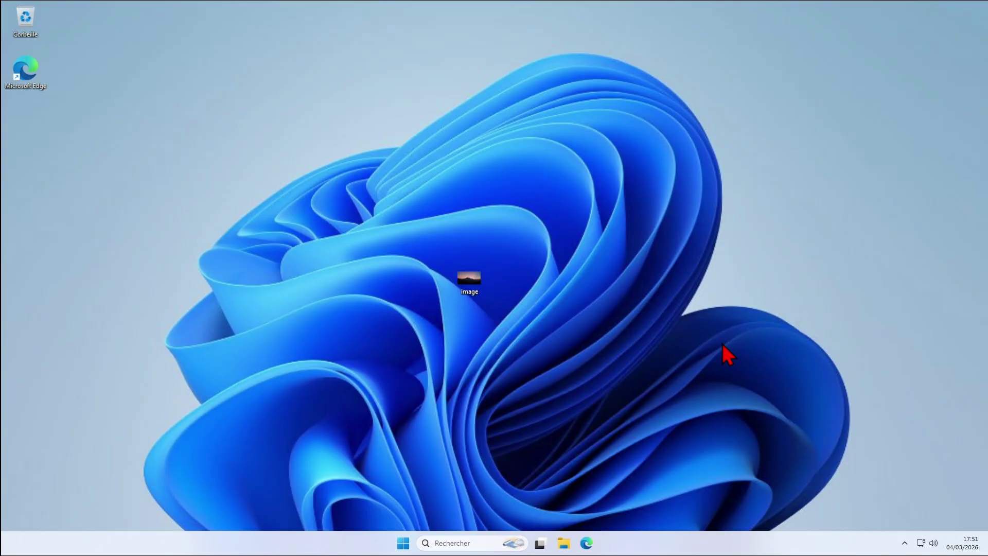
{"action": "left_click", "coordinate": [466, 273]}
{"action": "key", "text": "ctrl+p"}
{"action": "left_click", "coordinate": [676, 128]}
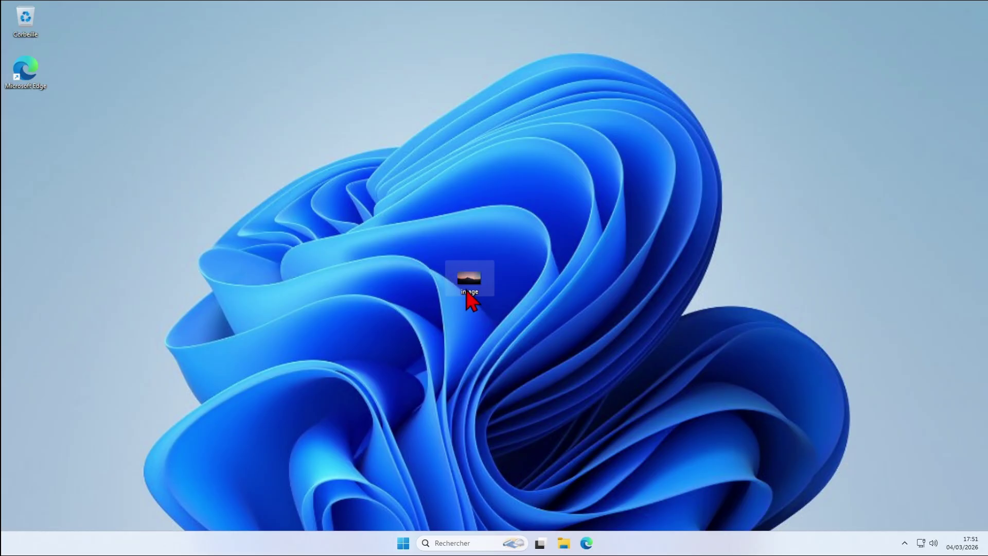
- Open File Explorer and arrange its window and the image file on the desktop so both are accessible side by side
{"action": "left_click_drag", "start_coordinate": [468, 286], "coordinate": [299, 126]}
{"action": "left_click", "coordinate": [564, 543]}
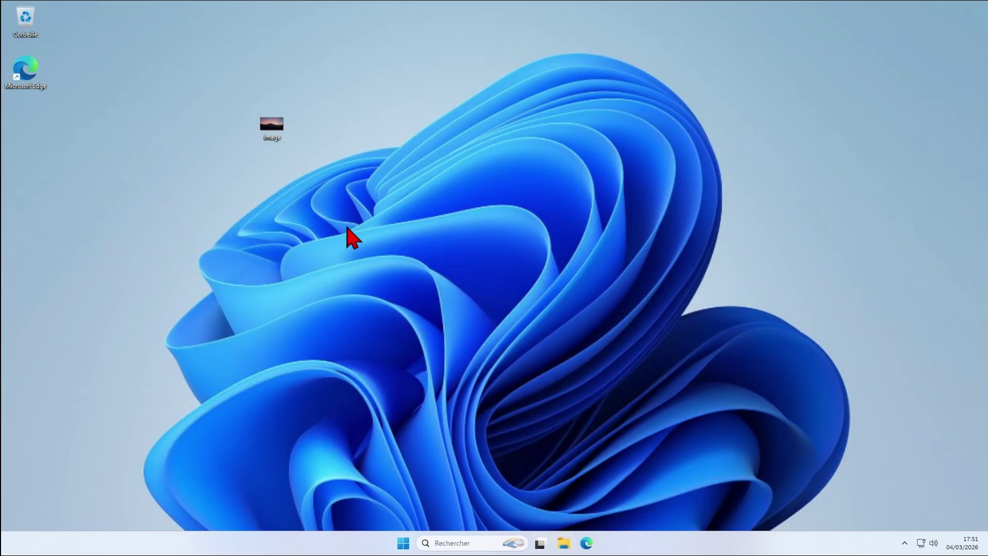
{"action": "left_click_drag", "start_coordinate": [443, 124], "coordinate": [643, 182]}
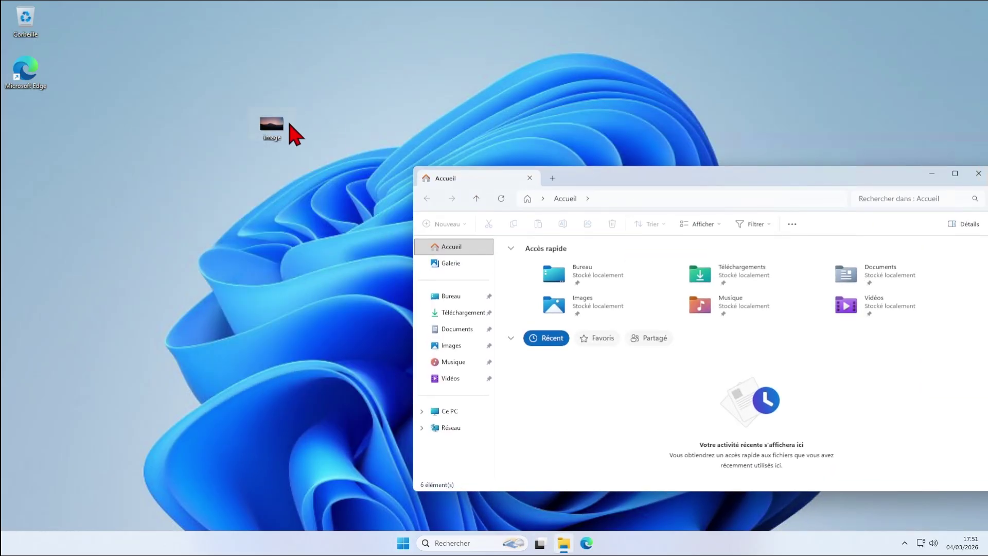
{"action": "left_click_drag", "start_coordinate": [289, 123], "coordinate": [95, 171]}
{"action": "left_click_drag", "start_coordinate": [605, 182], "coordinate": [380, 148]}
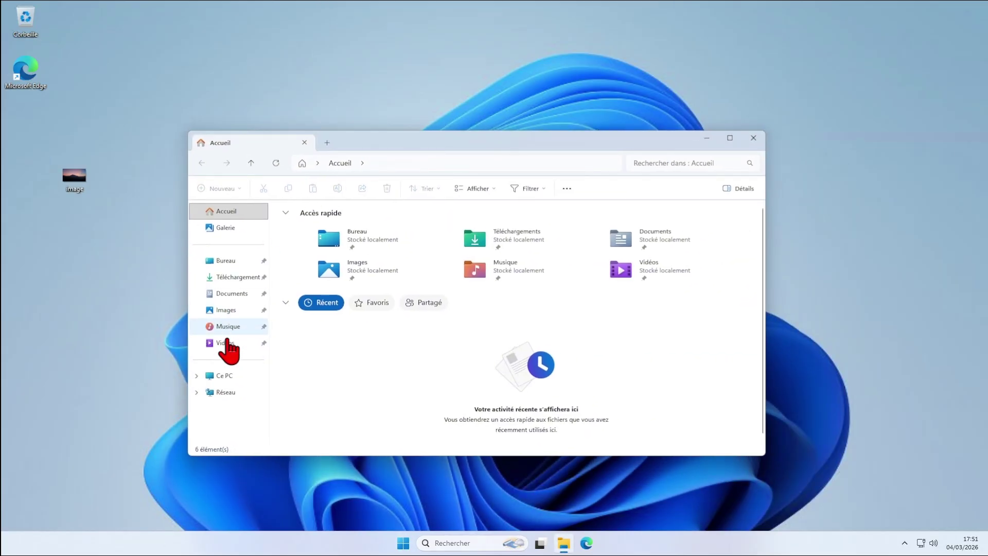
- Create a folder named Wallpaper at the root of Disque local (C:) and open it
{"action": "left_click", "coordinate": [228, 375]}
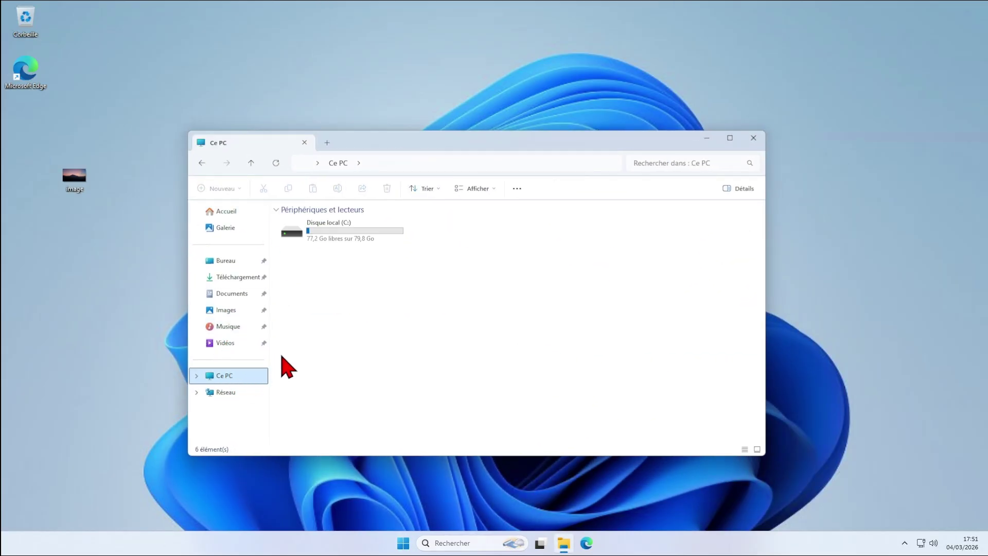
{"action": "double_click", "coordinate": [335, 234]}
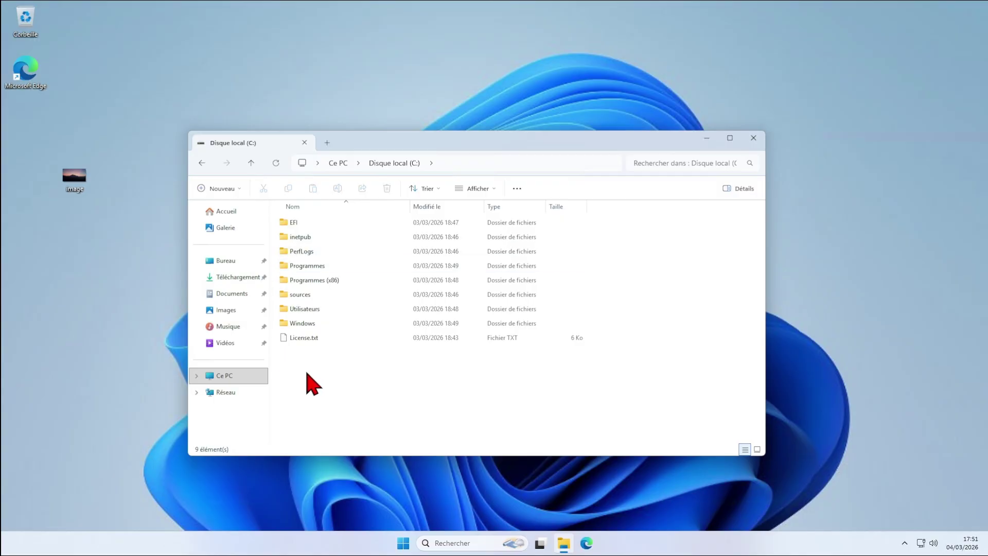
{"action": "right_click", "coordinate": [330, 379]}
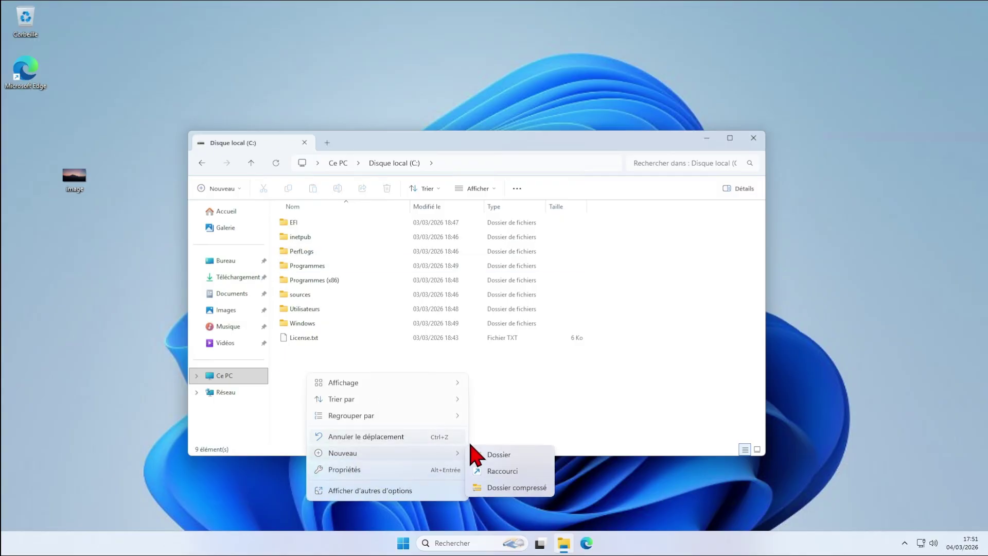
{"action": "left_click", "coordinate": [499, 454]}
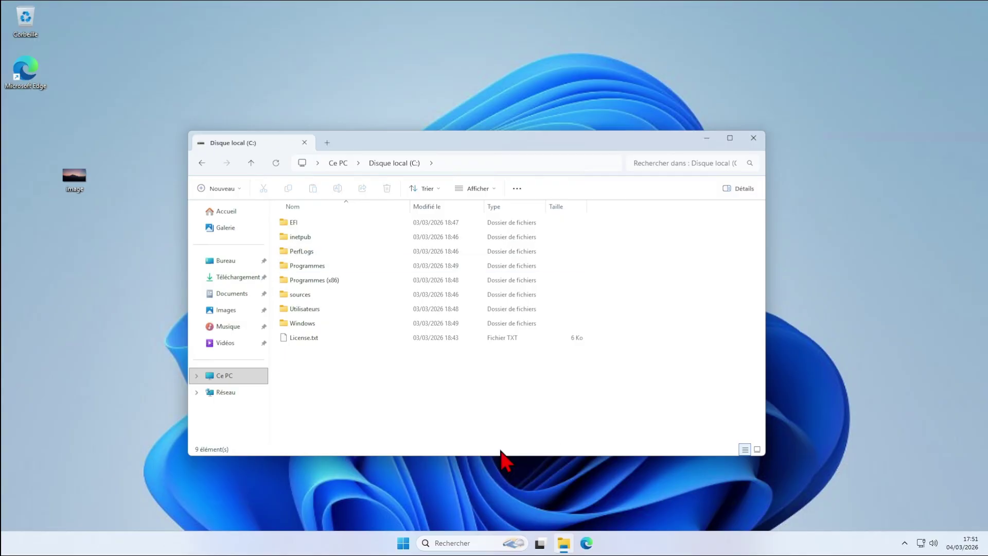
{"action": "type", "text": "WA"}
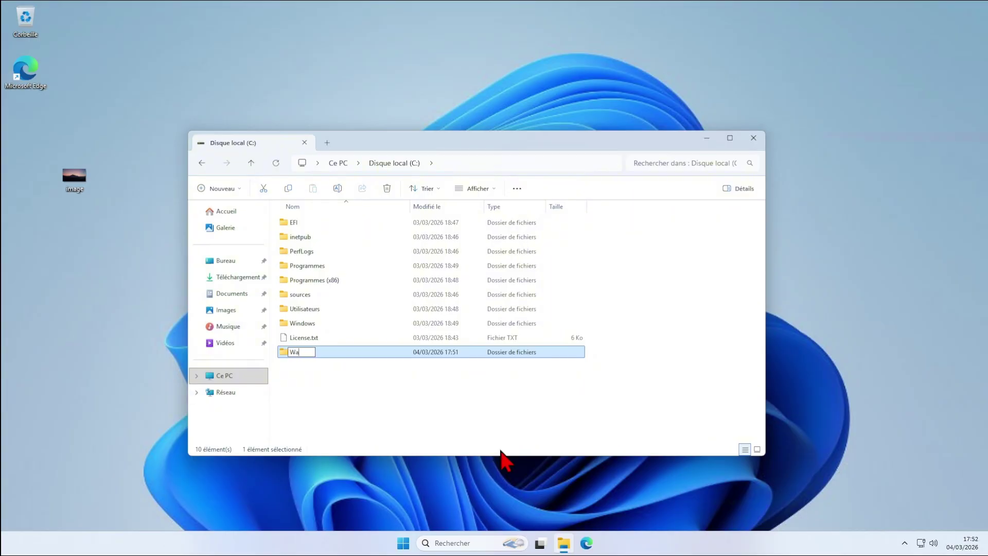
{"action": "key", "text": "Return"}
{"action": "key", "text": "Return"}
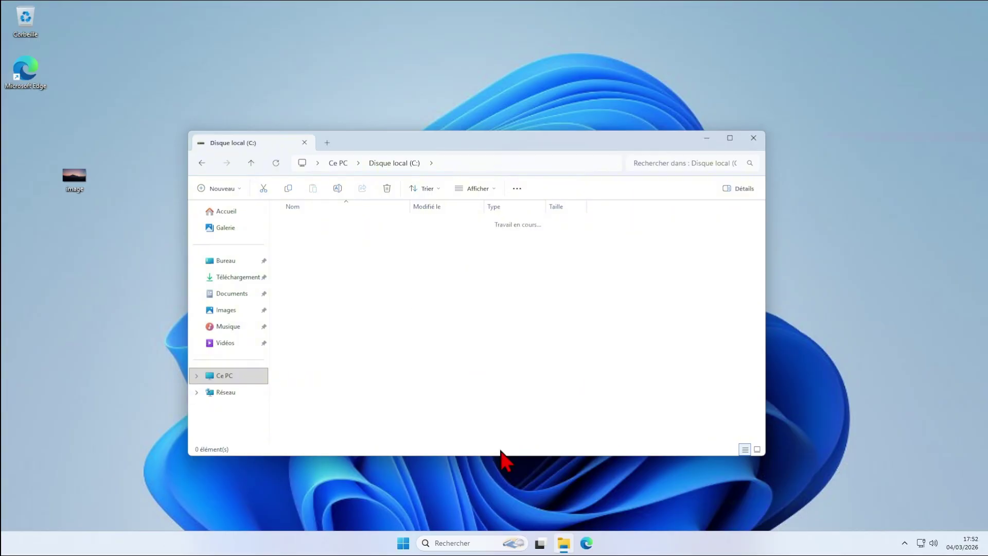
- Move the image file from the desktop into the Wallpaper folder and set it as the desktop background
{"action": "left_click_drag", "start_coordinate": [84, 184], "coordinate": [370, 283]}
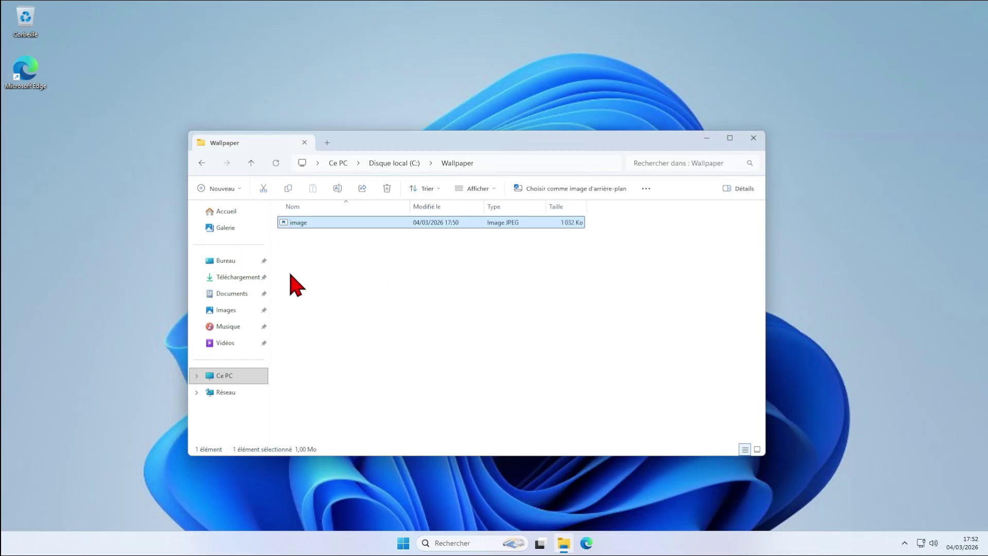
{"action": "right_click", "coordinate": [304, 227]}
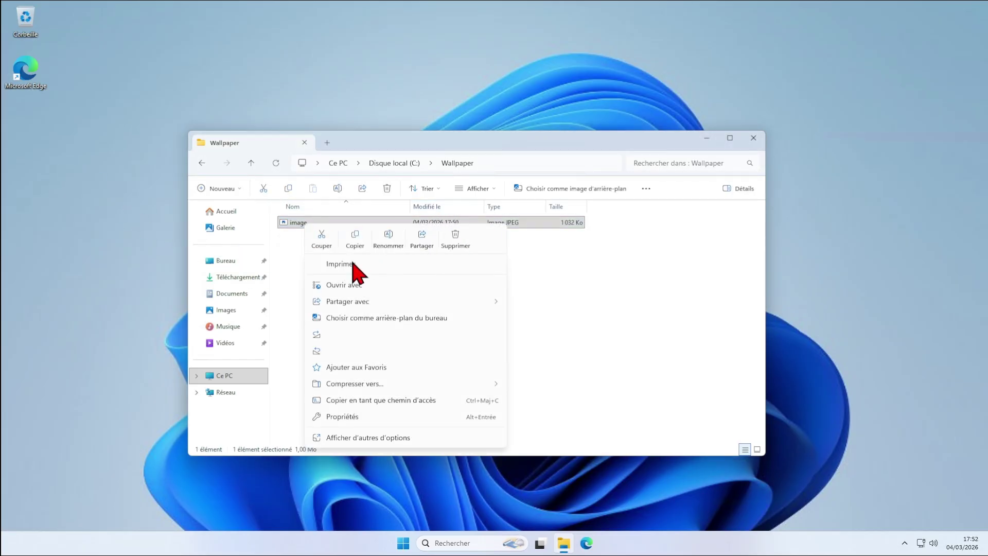
{"action": "left_click", "coordinate": [340, 317]}
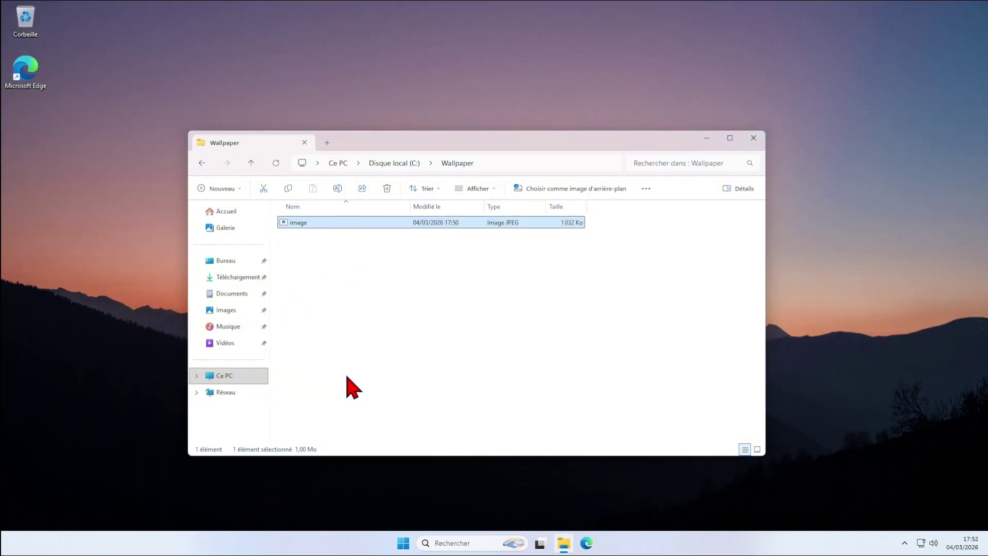
- Set the read-only attribute (Lecture seule) on the image file in C:\Wallpaper
{"action": "right_click", "coordinate": [330, 225]}
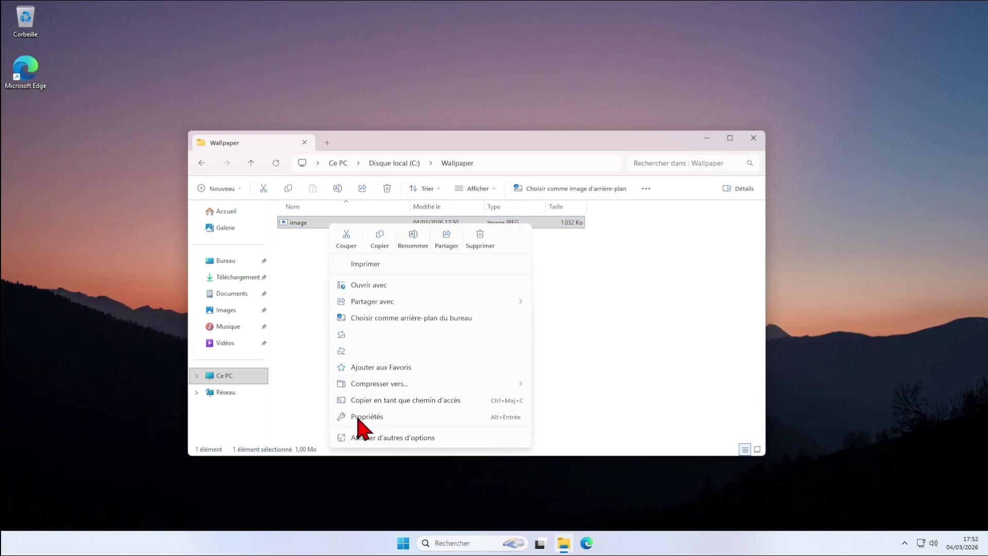
{"action": "left_click", "coordinate": [367, 418]}
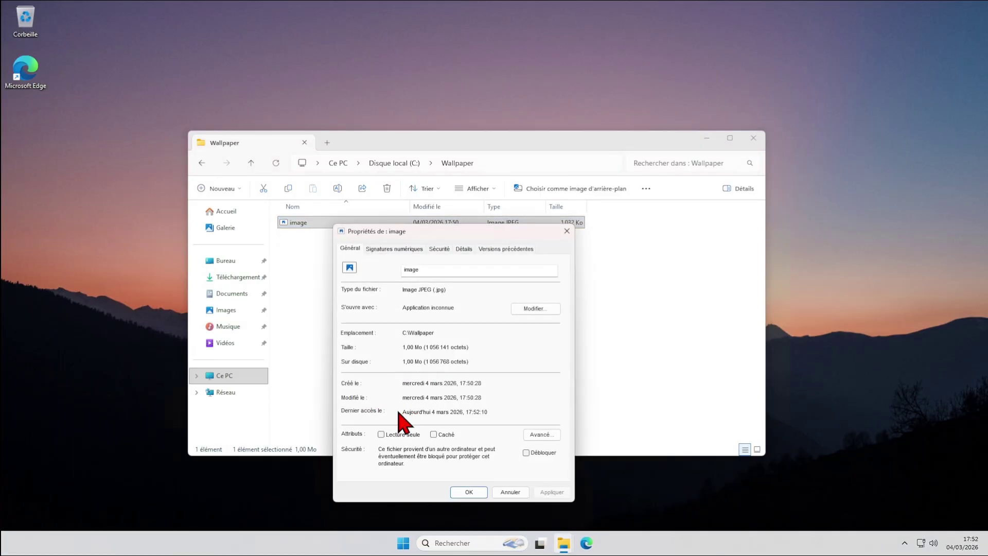
{"action": "left_click", "coordinate": [381, 434]}
{"action": "left_click", "coordinate": [469, 492]}
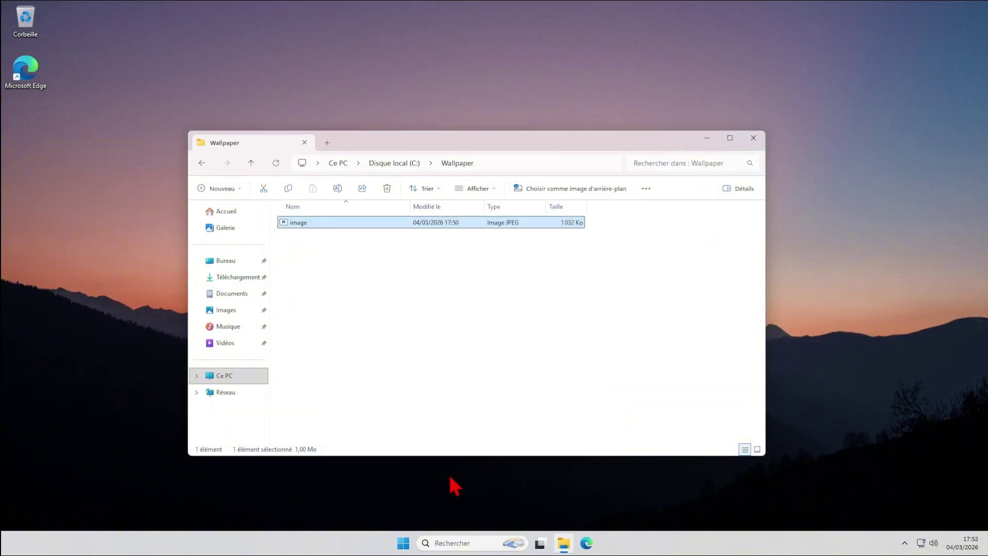
{"action": "left_click", "coordinate": [378, 408]}
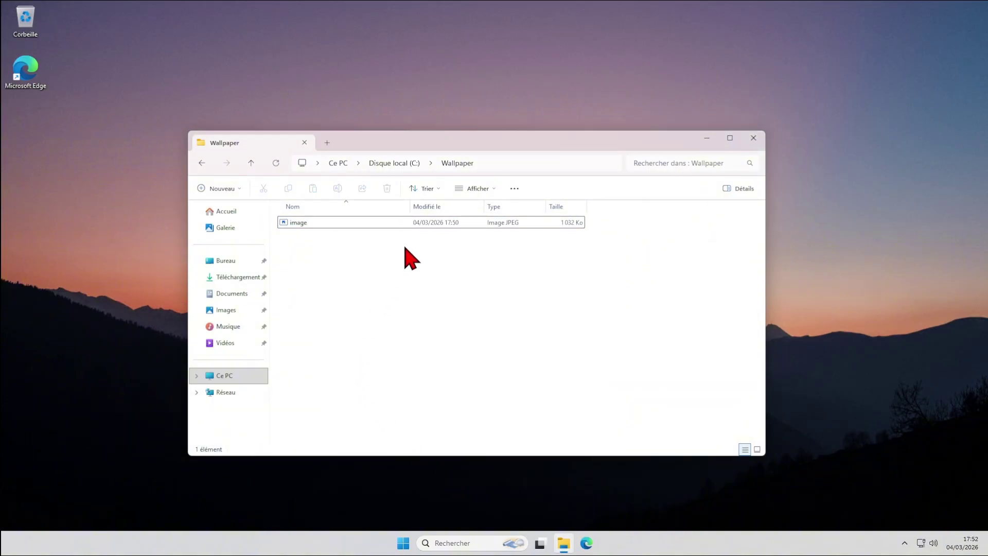
- Check the image's file extension in its properties and close File Explorer
{"action": "right_click", "coordinate": [505, 224]}
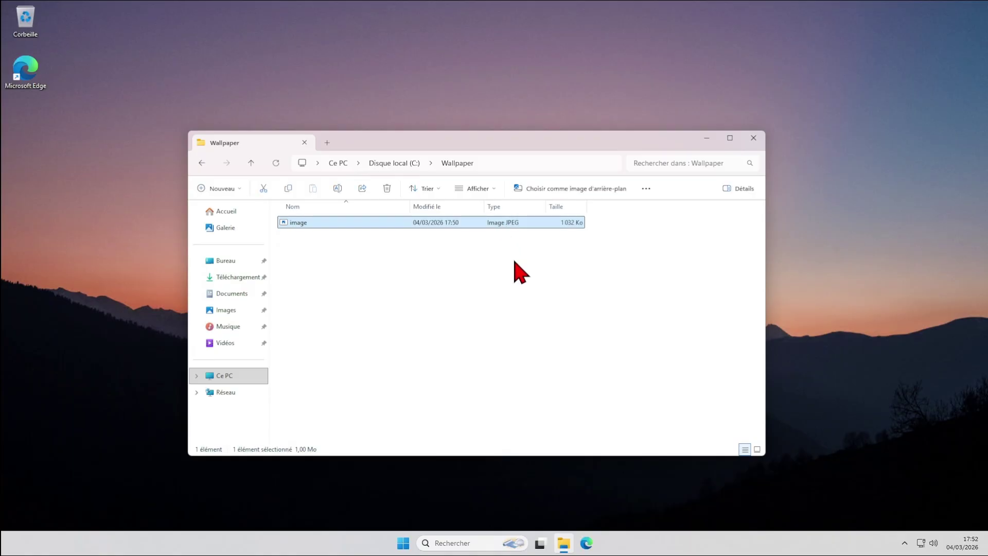
{"action": "left_click", "coordinate": [530, 414]}
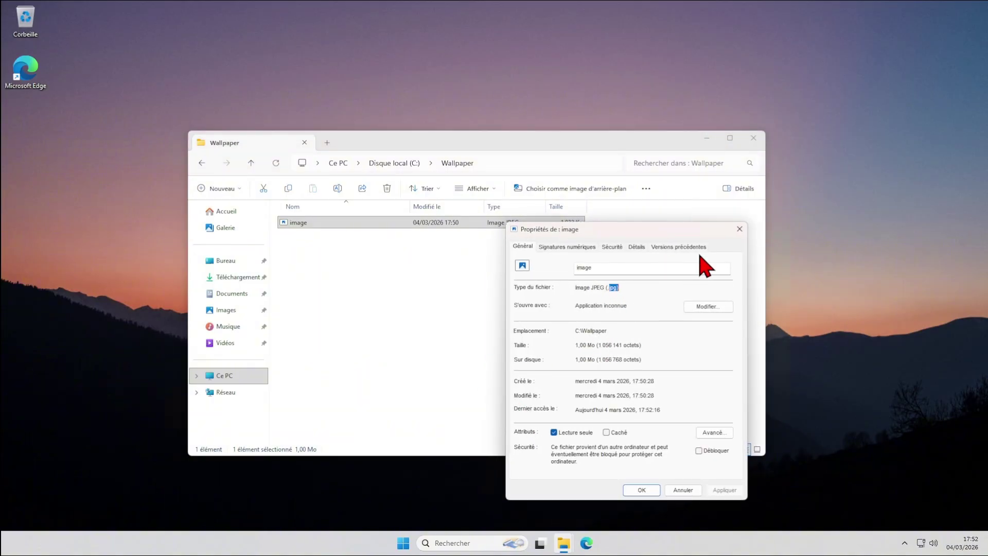
{"action": "left_click", "coordinate": [739, 229]}
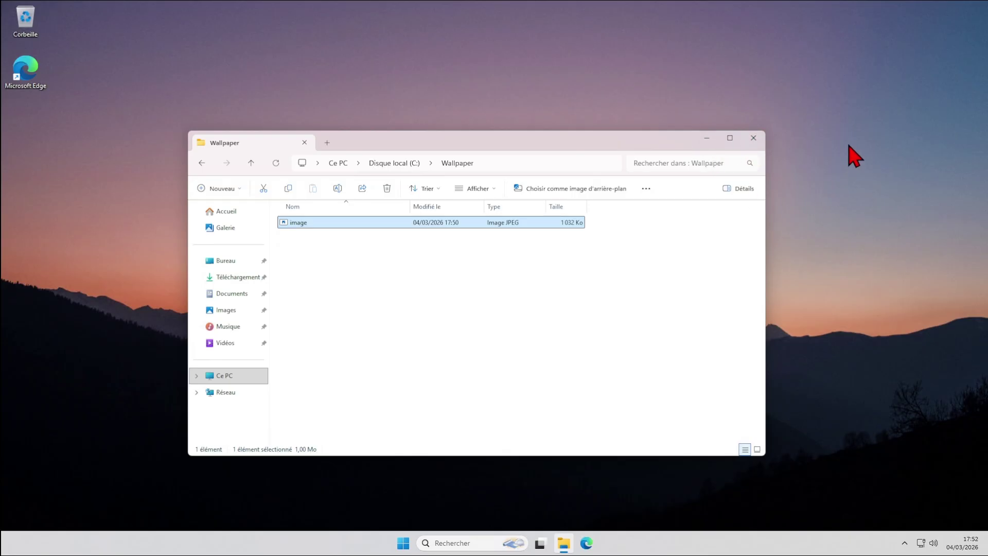
{"action": "left_click", "coordinate": [754, 138]}
- Launch the local Group Policy Editor with gpedit.msc, then move and enlarge its window
{"action": "key", "text": "super+r"}
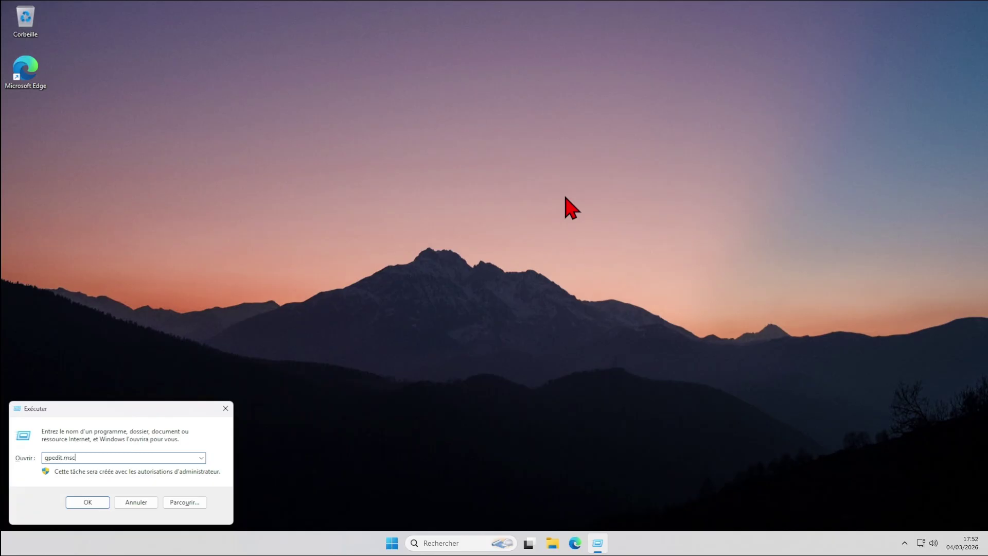
{"action": "key", "text": "Return"}
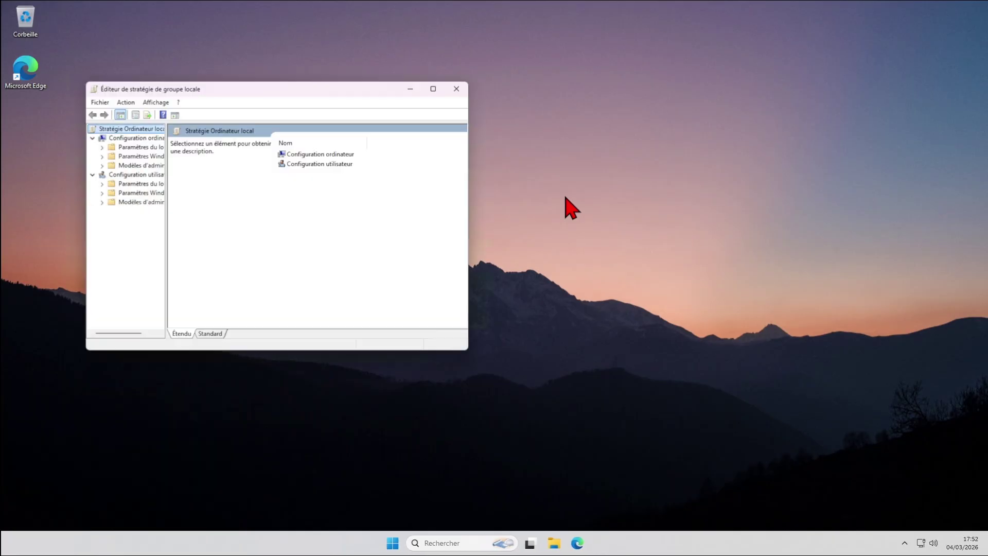
{"action": "left_click_drag", "start_coordinate": [288, 81], "coordinate": [559, 122]}
{"action": "left_click_drag", "start_coordinate": [659, 392], "coordinate": [709, 409]}
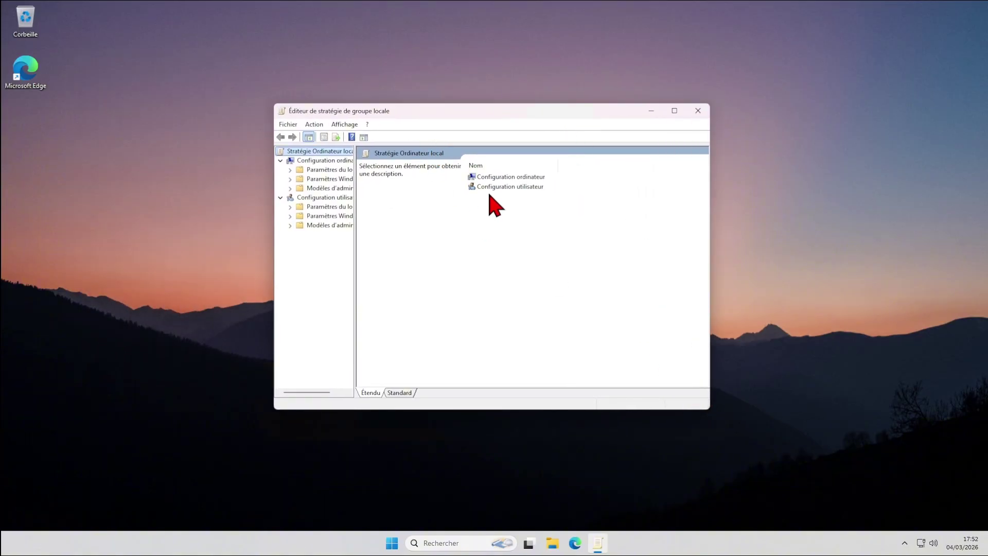
- Go to the Personnalisation policies under Configuration utilisateur > Modèles d'administration > Panneau de configuration
{"action": "double_click", "coordinate": [503, 188]}
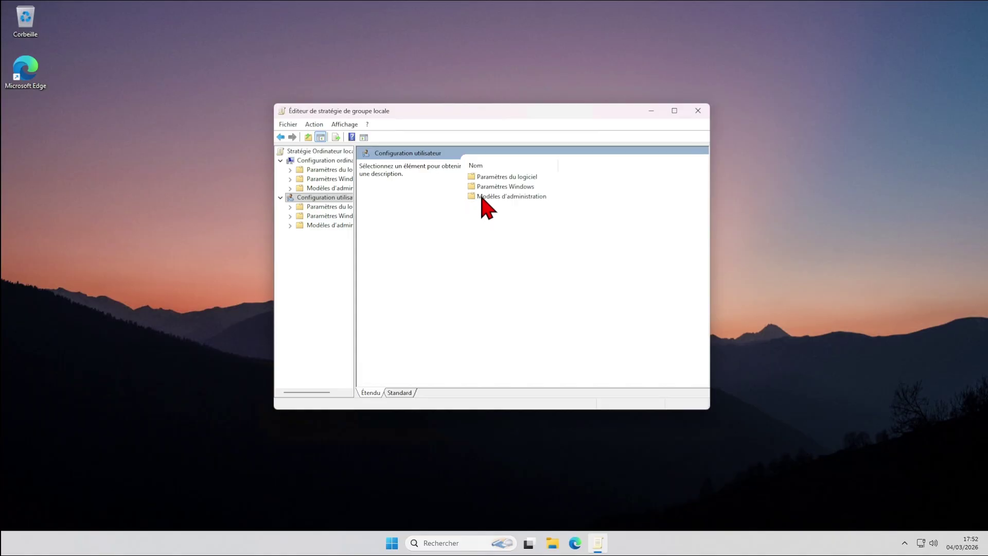
{"action": "double_click", "coordinate": [482, 196]}
{"action": "double_click", "coordinate": [486, 216]}
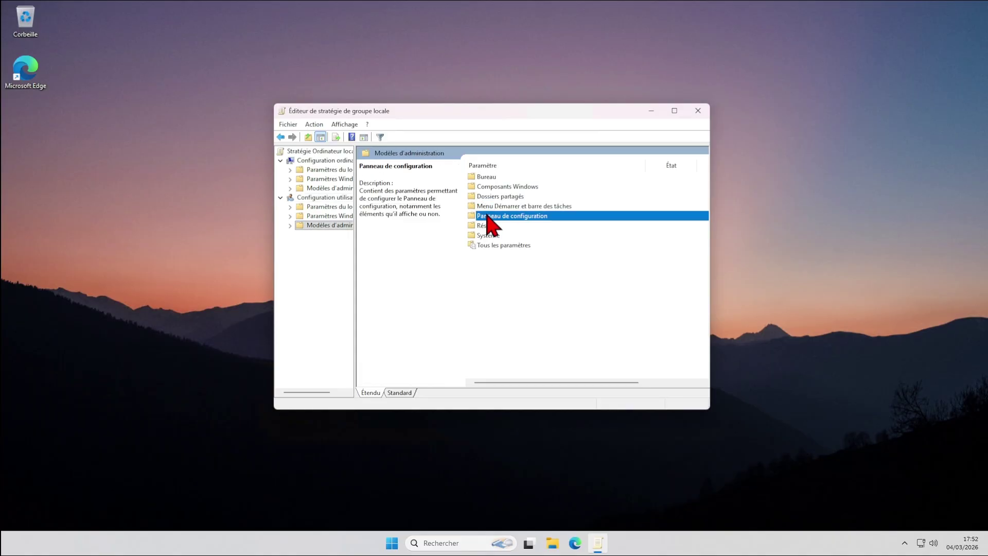
{"action": "double_click", "coordinate": [486, 216]}
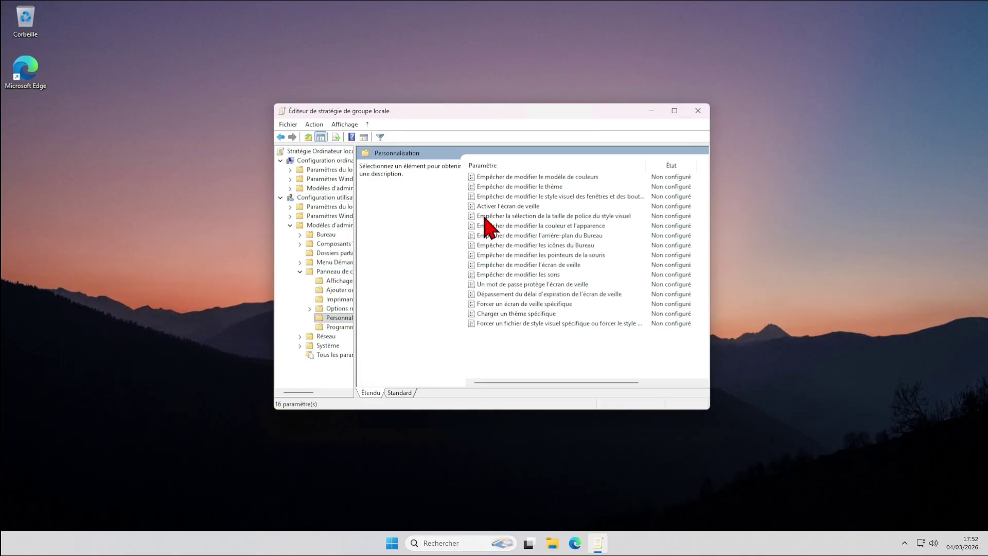
- Enable the policy "Empêcher de modifier l'arrière-plan du Bureau" and close the Group Policy Editor
{"action": "left_click", "coordinate": [529, 235]}
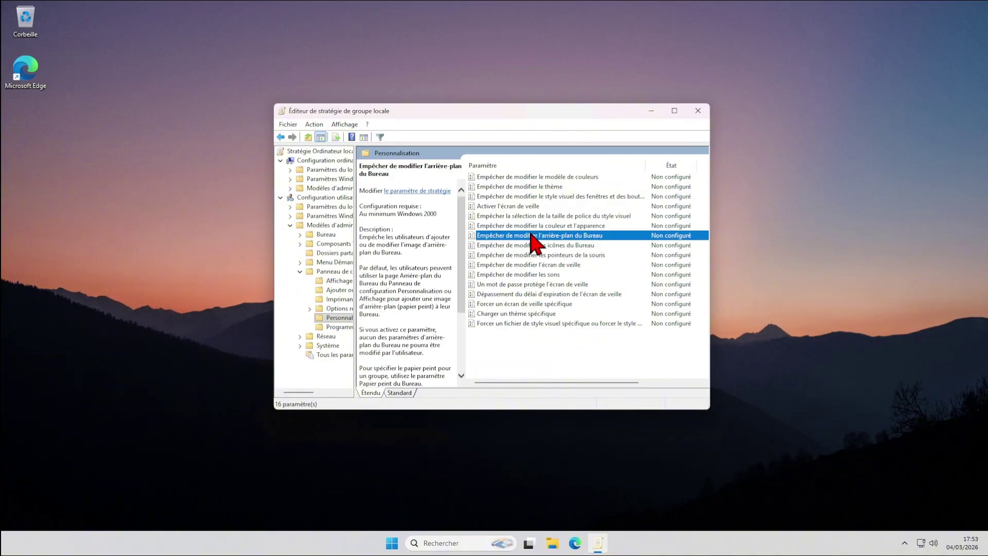
{"action": "double_click", "coordinate": [479, 236]}
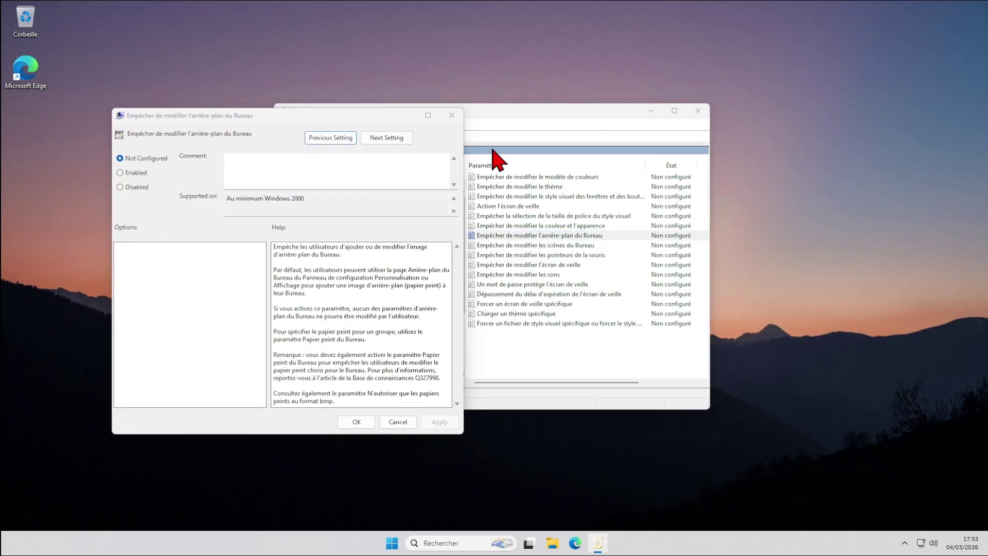
{"action": "left_click", "coordinate": [128, 173]}
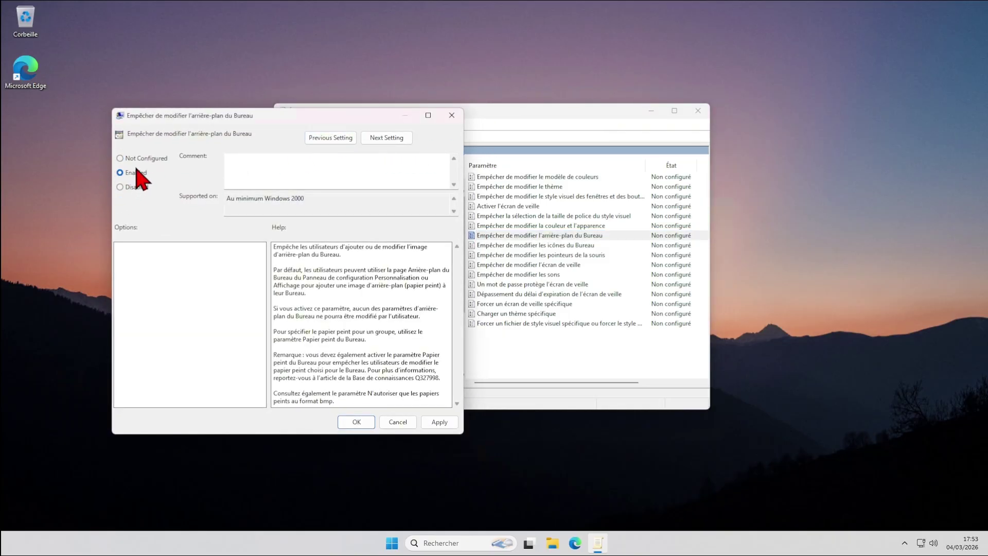
{"action": "left_click", "coordinate": [360, 423]}
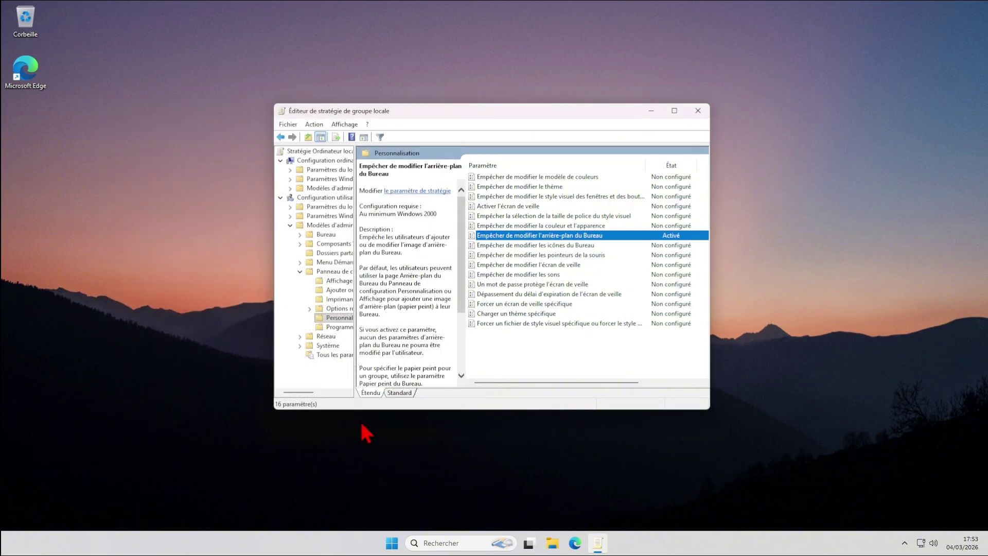
{"action": "left_click", "coordinate": [698, 111]}
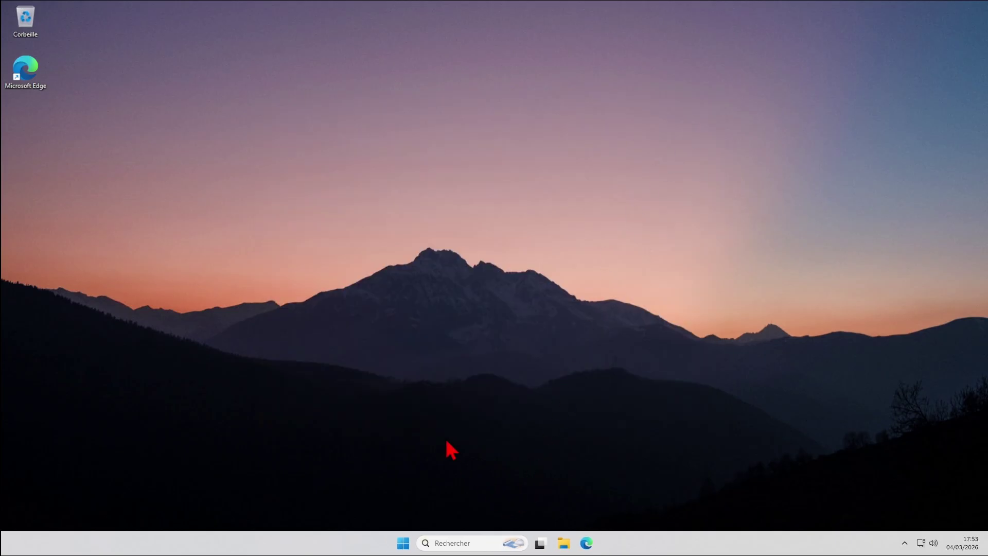
- Search for "reg" and launch Éditeur du Registre from its shortcut's file location
{"action": "left_click", "coordinate": [404, 543]}
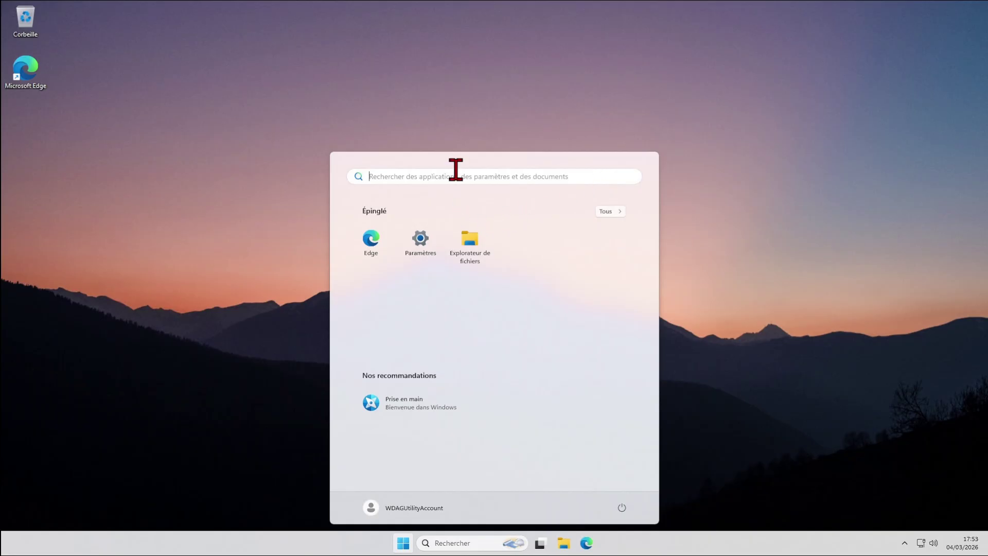
{"action": "type", "text": "reg"}
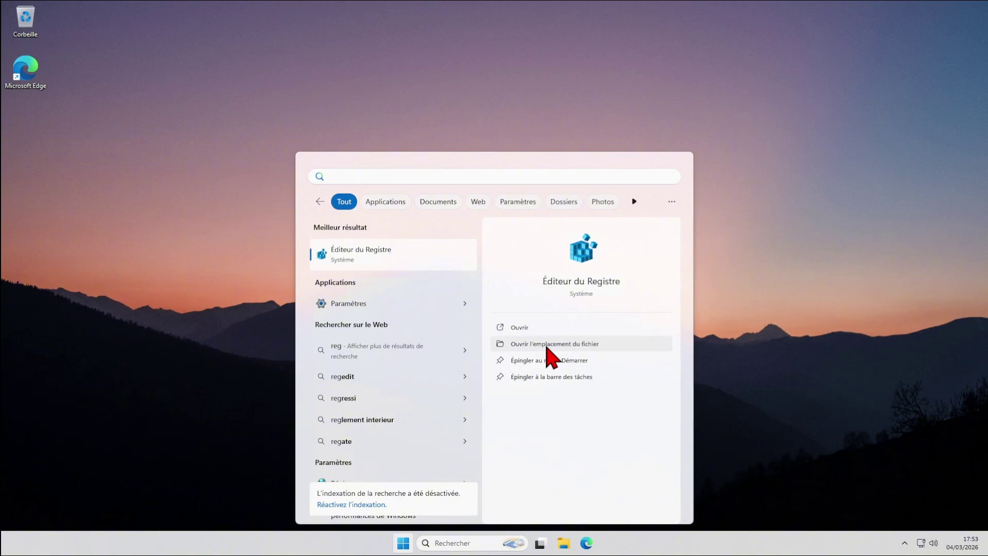
{"action": "left_click", "coordinate": [547, 343]}
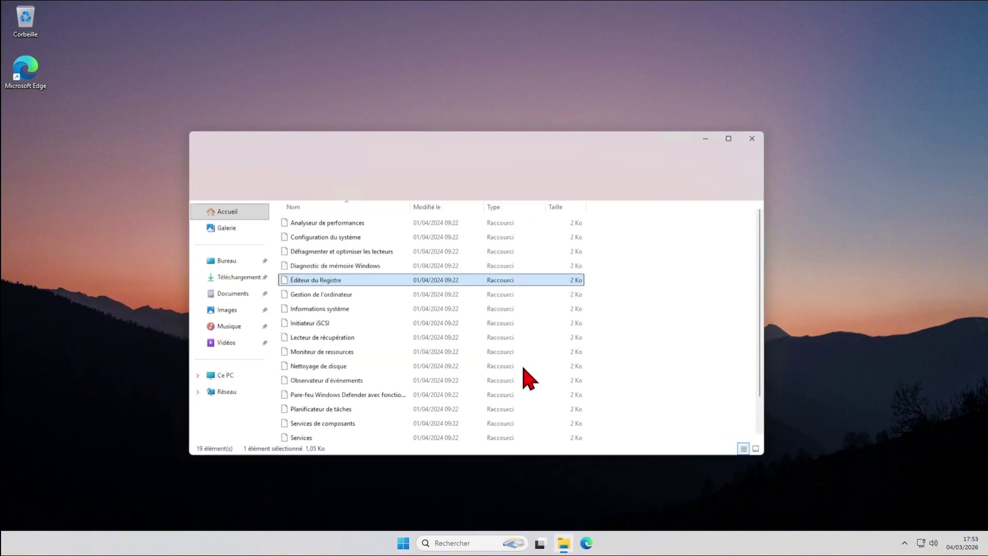
{"action": "right_click", "coordinate": [396, 291]}
{"action": "left_click", "coordinate": [424, 354]}
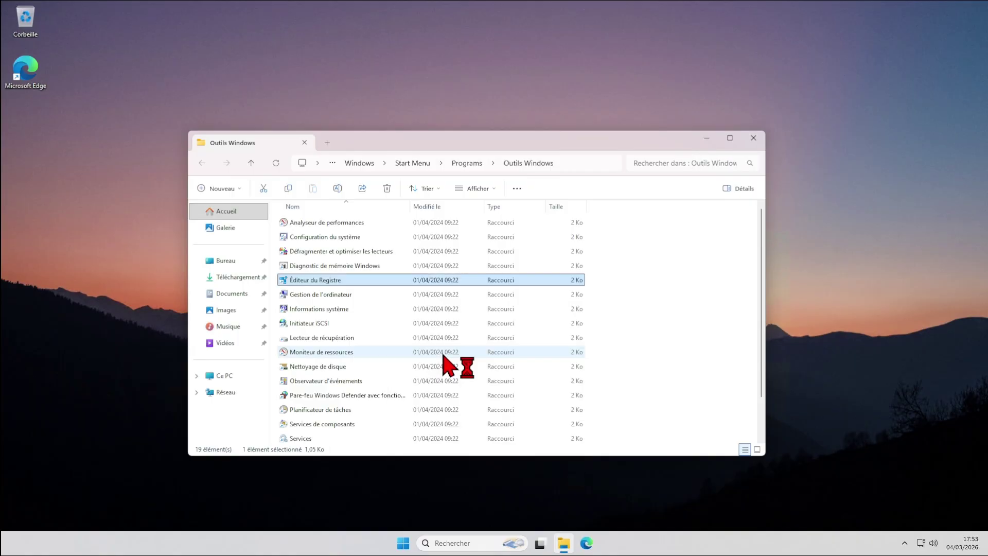
- Close the Outils Windows folder, reposition the Registry Editor window and expand HKEY_CURRENT_USER\Software\Microsoft\Windows\CurrentVersion\Policies
{"action": "left_click", "coordinate": [758, 145]}
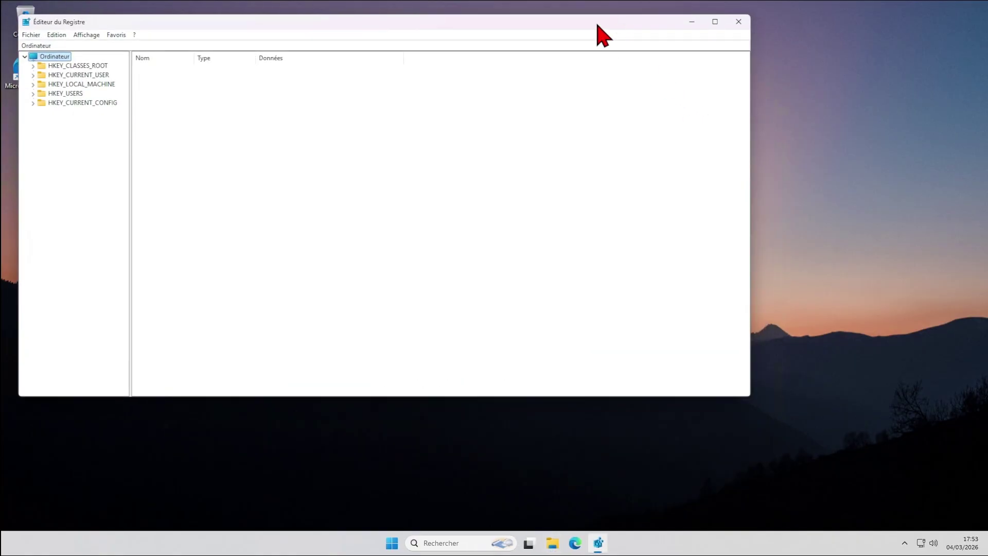
{"action": "left_click_drag", "start_coordinate": [597, 26], "coordinate": [709, 96]}
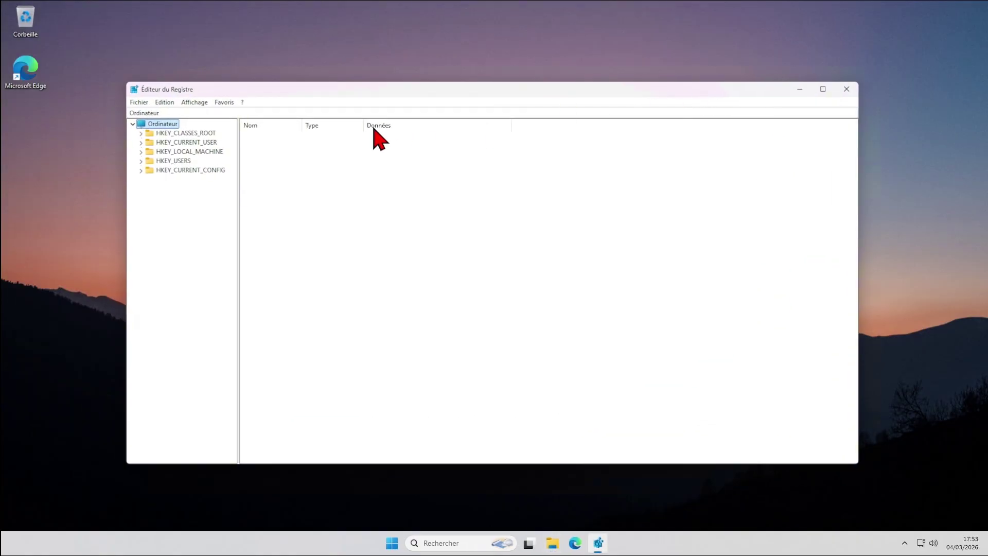
{"action": "left_click", "coordinate": [142, 144]}
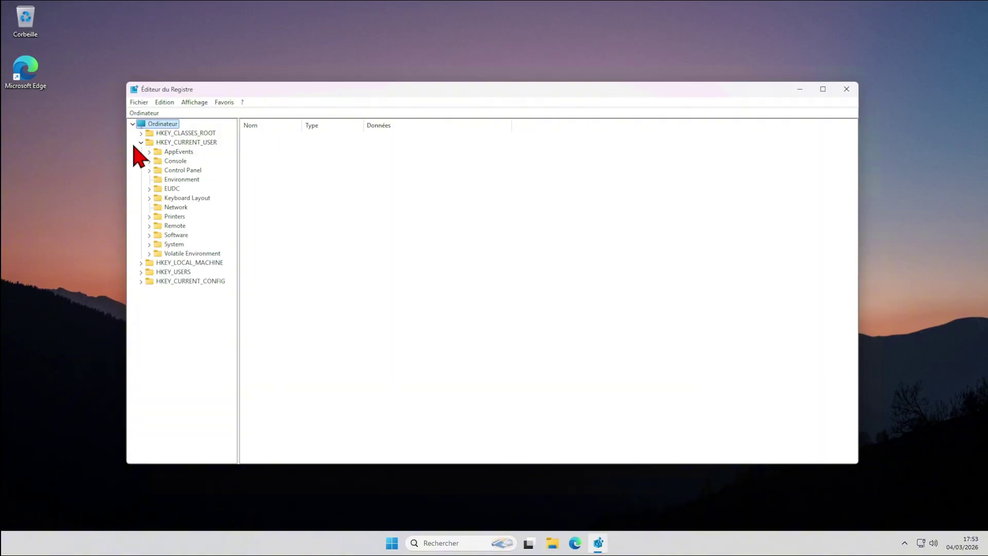
{"action": "left_click", "coordinate": [150, 235]}
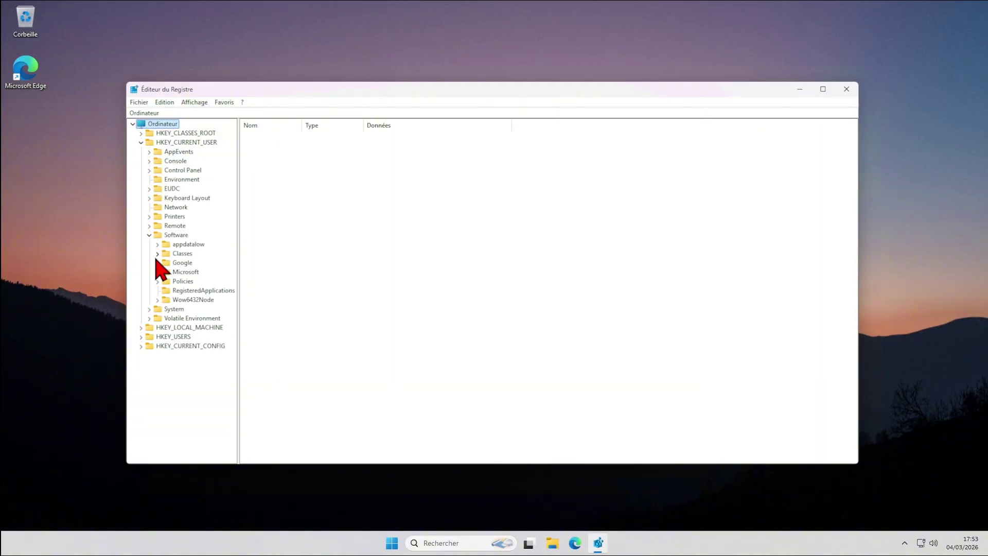
{"action": "left_click", "coordinate": [157, 273]}
{"action": "scroll", "coordinate": [163, 298], "scroll_direction": "down", "scroll_amount": 5}
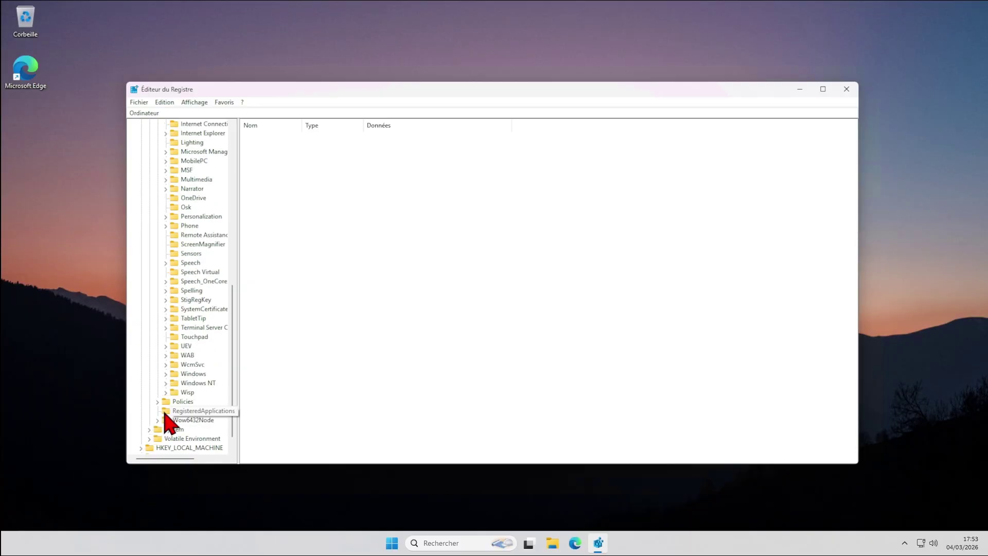
{"action": "left_click", "coordinate": [165, 374]}
{"action": "scroll", "coordinate": [175, 385], "scroll_direction": "down", "scroll_amount": 2}
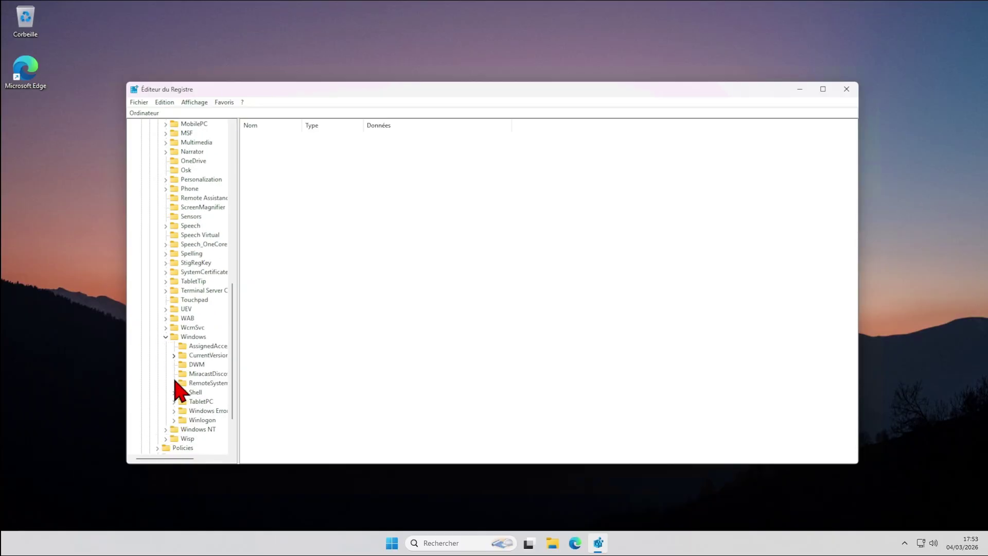
{"action": "left_click", "coordinate": [174, 355]}
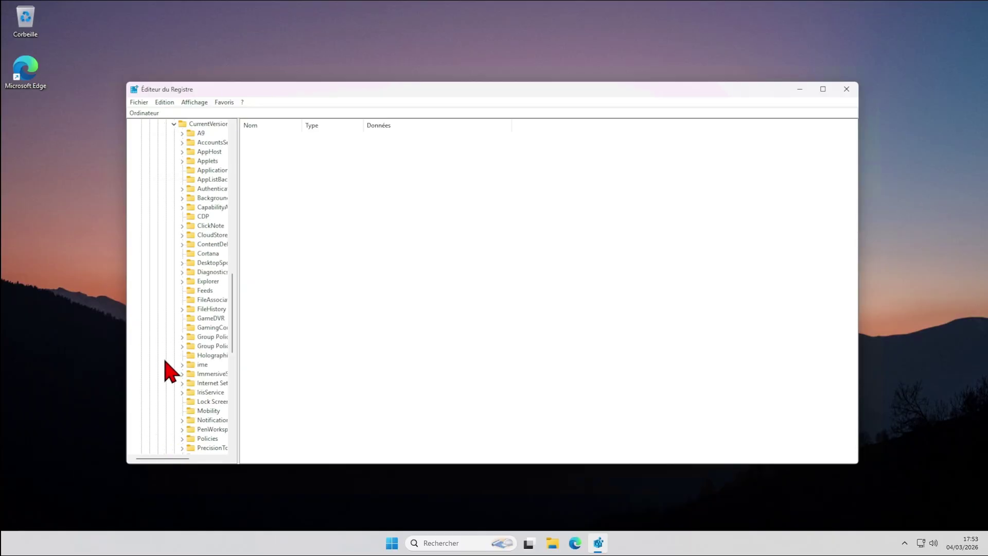
{"action": "scroll", "coordinate": [165, 368], "scroll_direction": "down", "scroll_amount": 2}
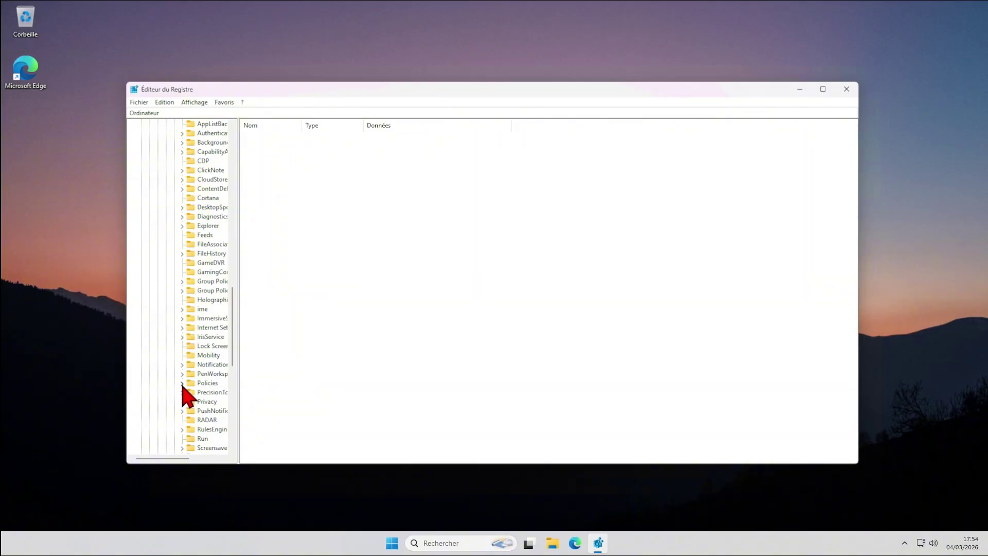
{"action": "left_click", "coordinate": [182, 384]}
- Create a new key named System under the Policies key
{"action": "right_click", "coordinate": [208, 383]}
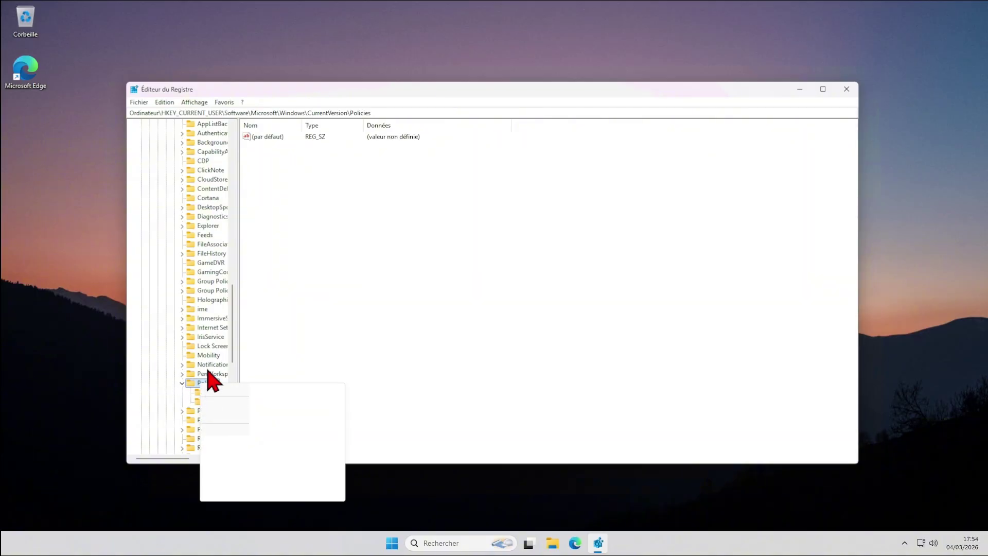
{"action": "mouse_move", "coordinate": [232, 402]}
{"action": "left_click", "coordinate": [351, 401]}
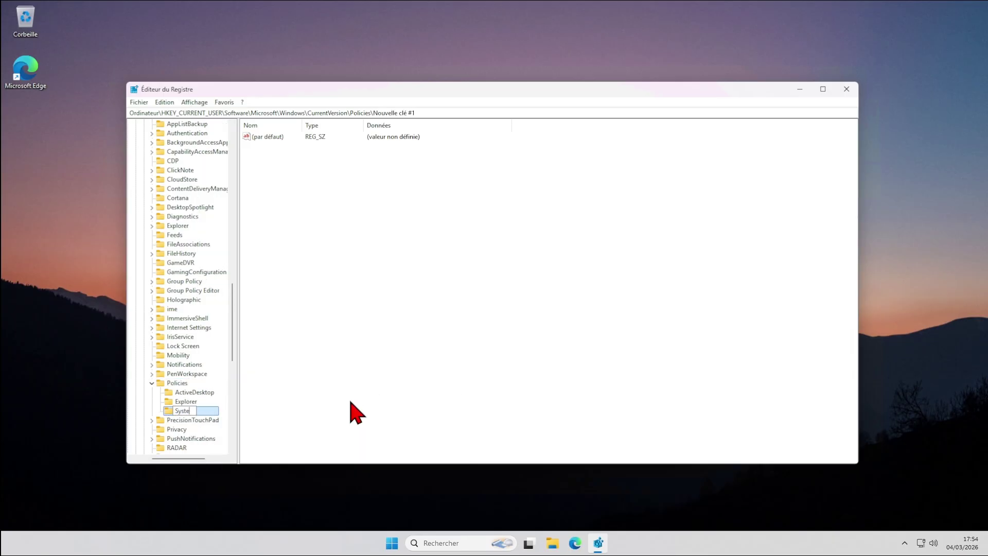
{"action": "key", "text": "Return"}
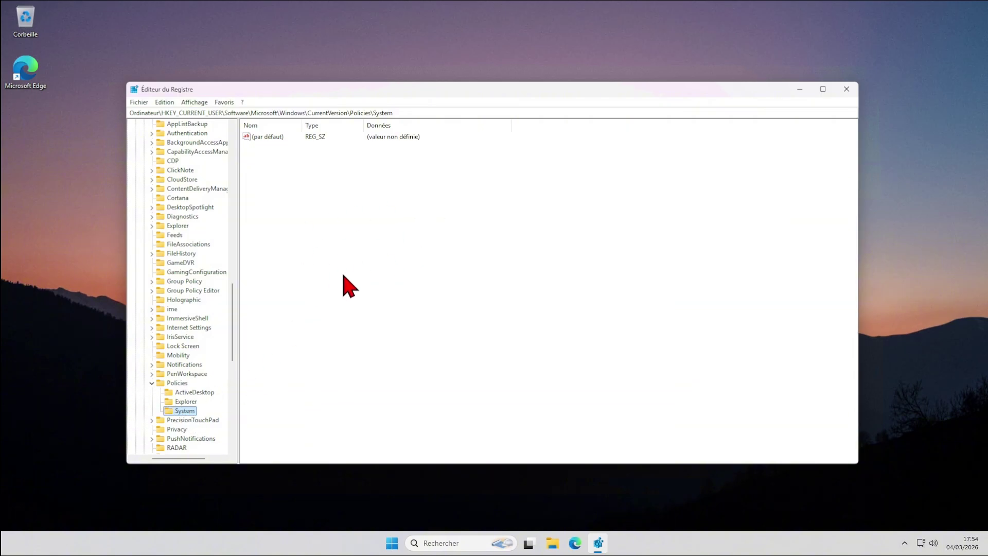
- Add a string value named Wallpaper to the System key
{"action": "right_click", "coordinate": [386, 267]}
{"action": "mouse_move", "coordinate": [418, 275]}
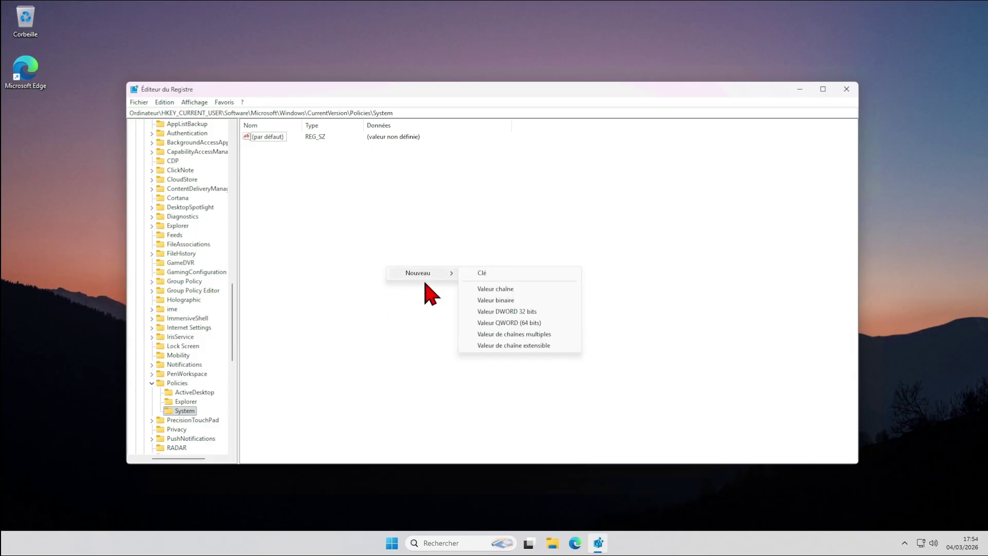
{"action": "left_click", "coordinate": [495, 289]}
{"action": "type", "text": "Wallpaper"}
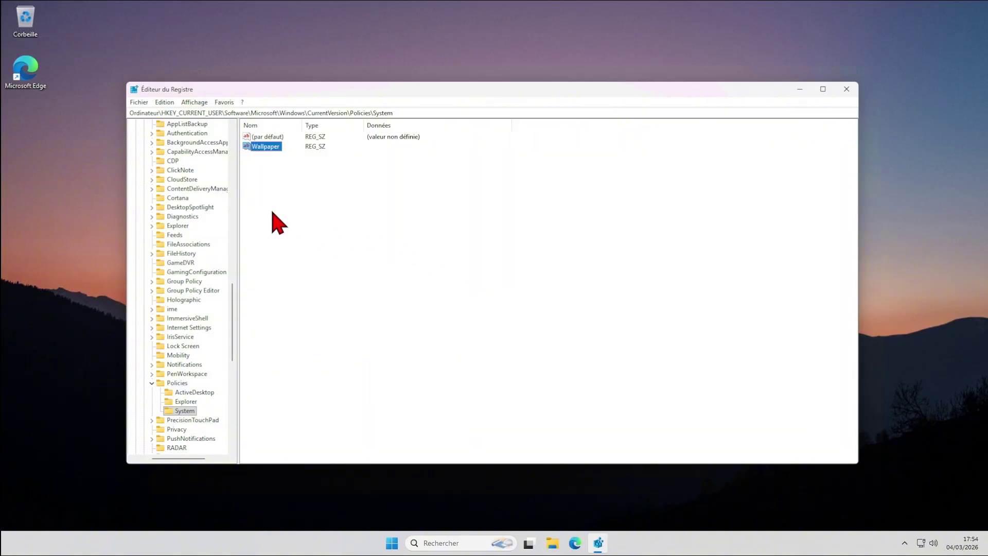
{"action": "left_click", "coordinate": [309, 182]}
- Open the Wallpaper folder on drive C: in File Explorer and copy its path
{"action": "left_click", "coordinate": [552, 543]}
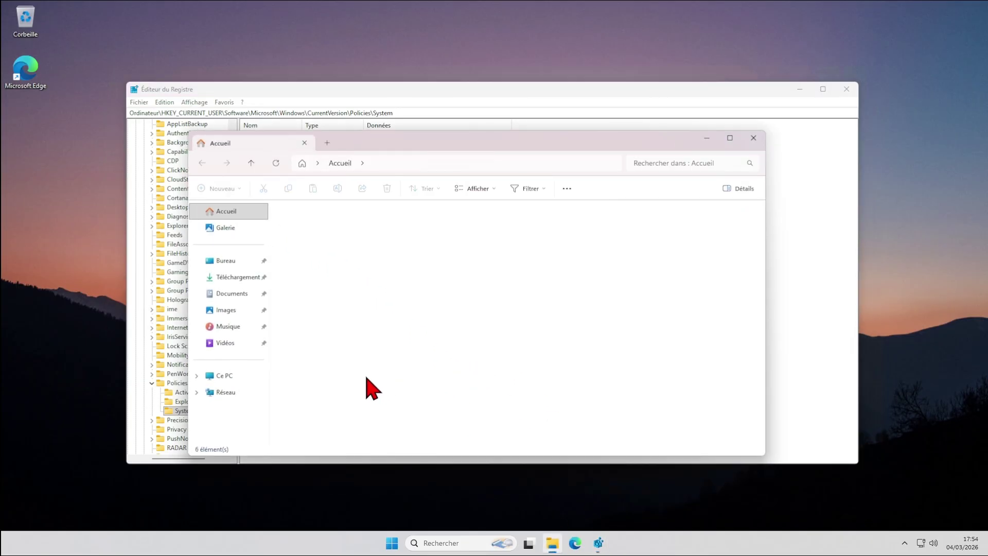
{"action": "left_click", "coordinate": [227, 378]}
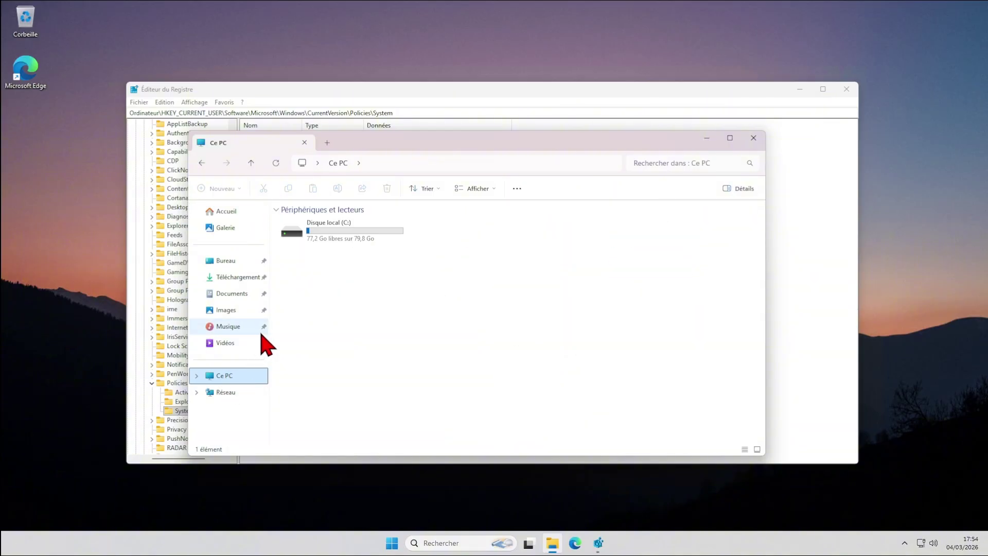
{"action": "double_click", "coordinate": [342, 235]}
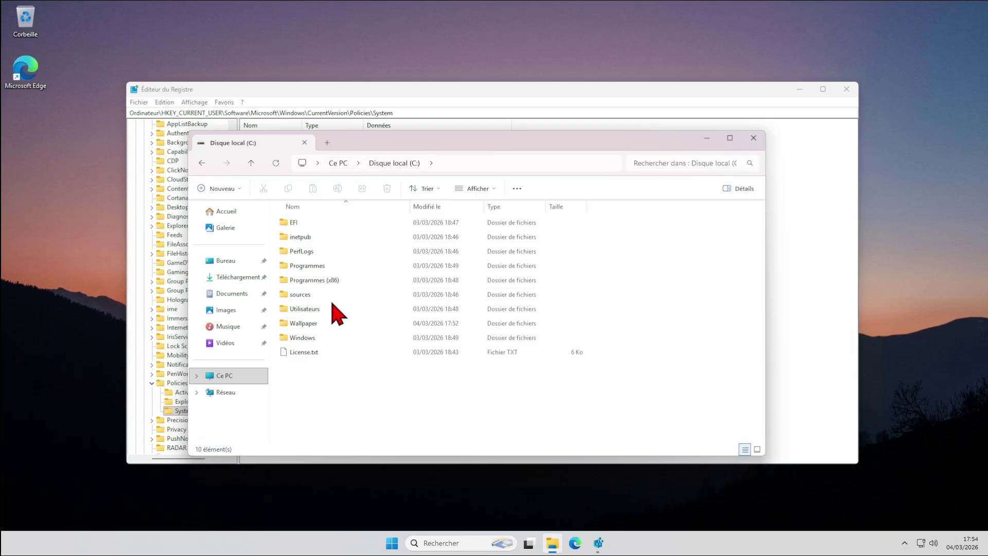
{"action": "left_click", "coordinate": [330, 324]}
{"action": "double_click", "coordinate": [330, 324]}
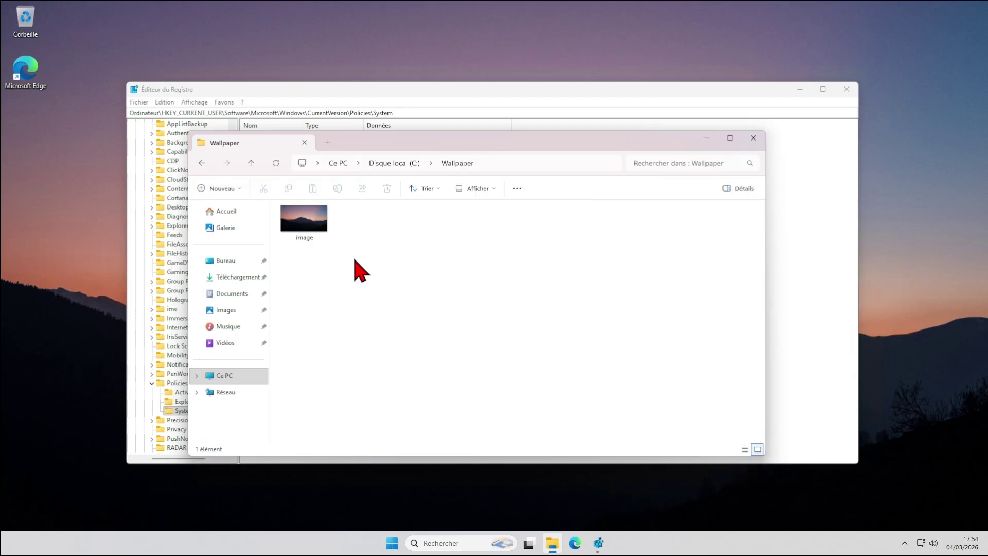
{"action": "left_click", "coordinate": [504, 164]}
{"action": "key", "text": "super+c"}
{"action": "right_click", "coordinate": [323, 168]}
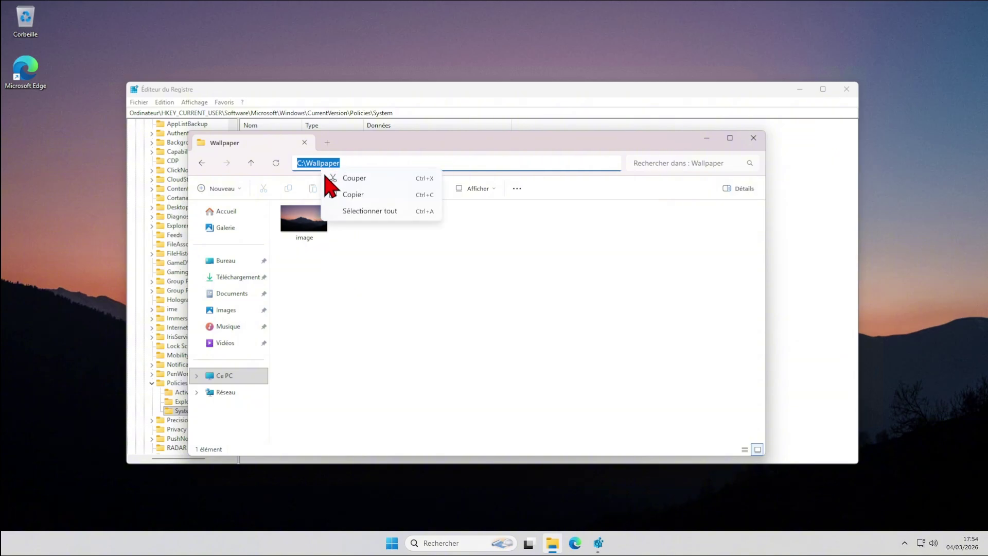
{"action": "left_click", "coordinate": [332, 179]}
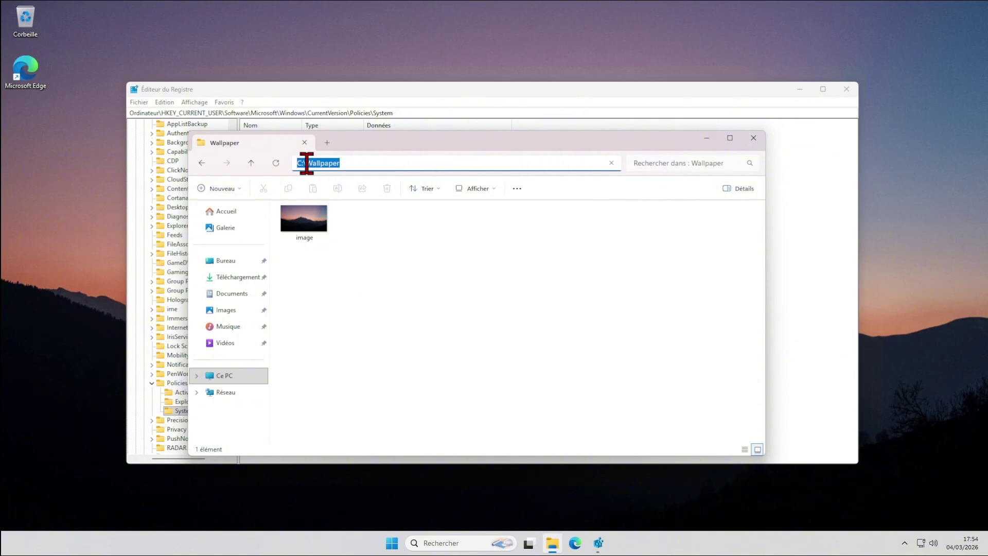
{"action": "right_click", "coordinate": [331, 166]}
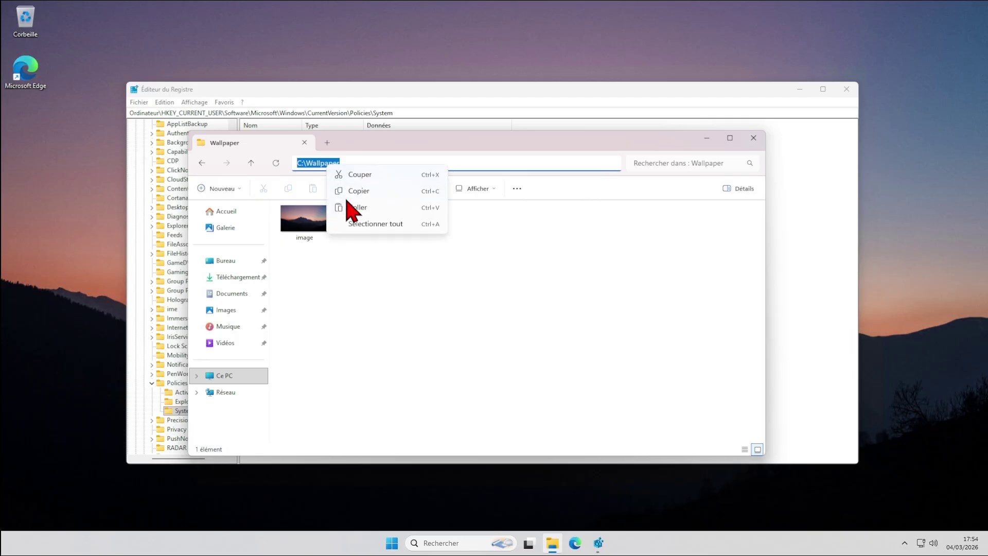
{"action": "left_click", "coordinate": [350, 192]}
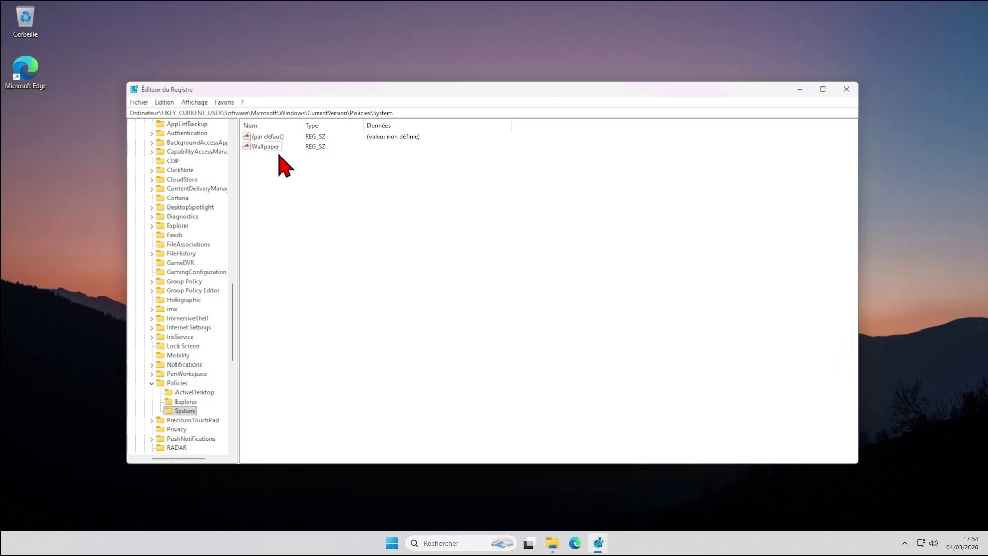
- Set the data of the Wallpaper string value to C:\Wallpaper\image.jpg and close the Registry Editor
{"action": "right_click", "coordinate": [269, 147]}
{"action": "left_click", "coordinate": [276, 156]}
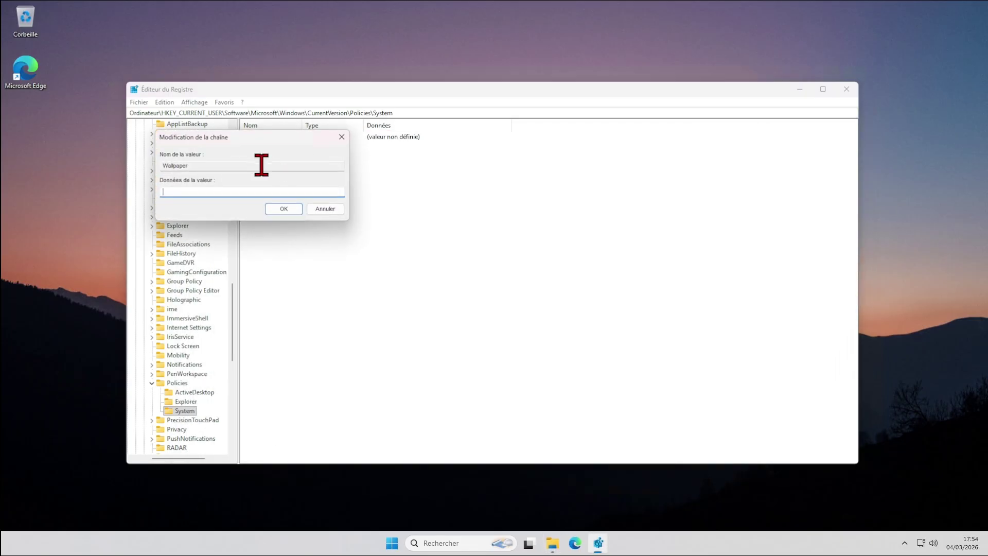
{"action": "right_click", "coordinate": [238, 193]}
{"action": "left_click", "coordinate": [258, 234]}
{"action": "type", "text": "\\"}
{"action": "key", "text": "BackSpace"}
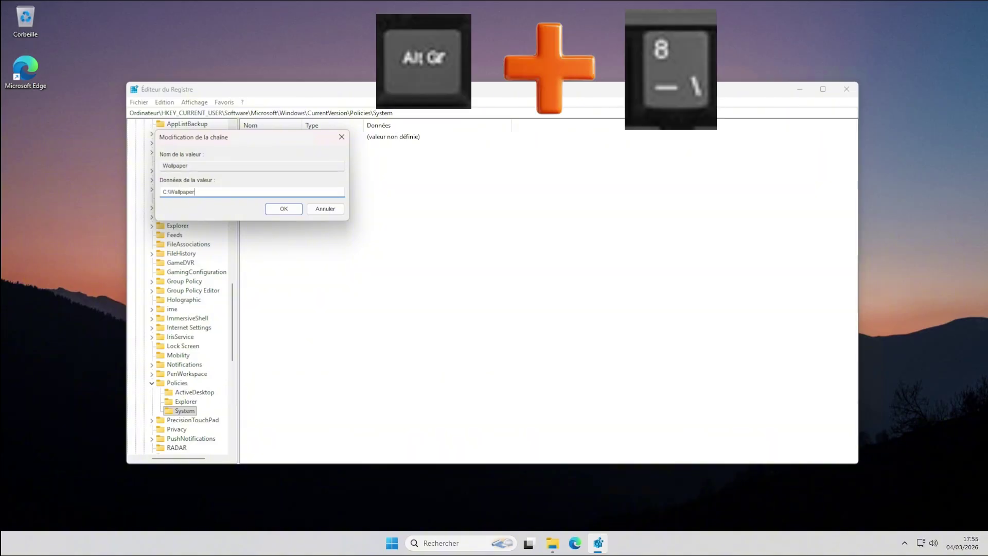
{"action": "type", "text": "\\image.jpg"}
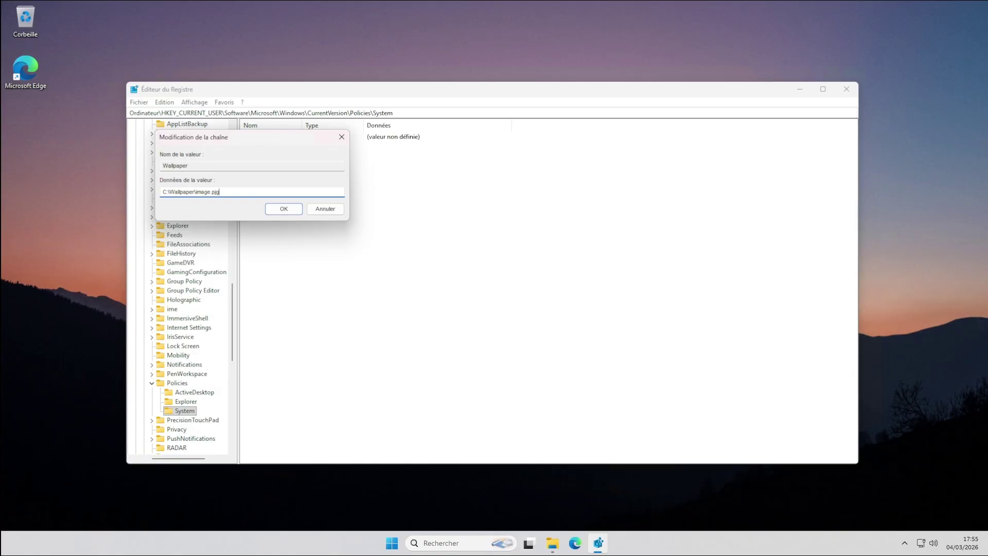
{"action": "key", "text": "BackSpace"}
{"action": "key", "text": "BackSpace"}
{"action": "key", "text": "BackSpace"}
{"action": "type", "text": "jpg"}
{"action": "left_click", "coordinate": [284, 211]}
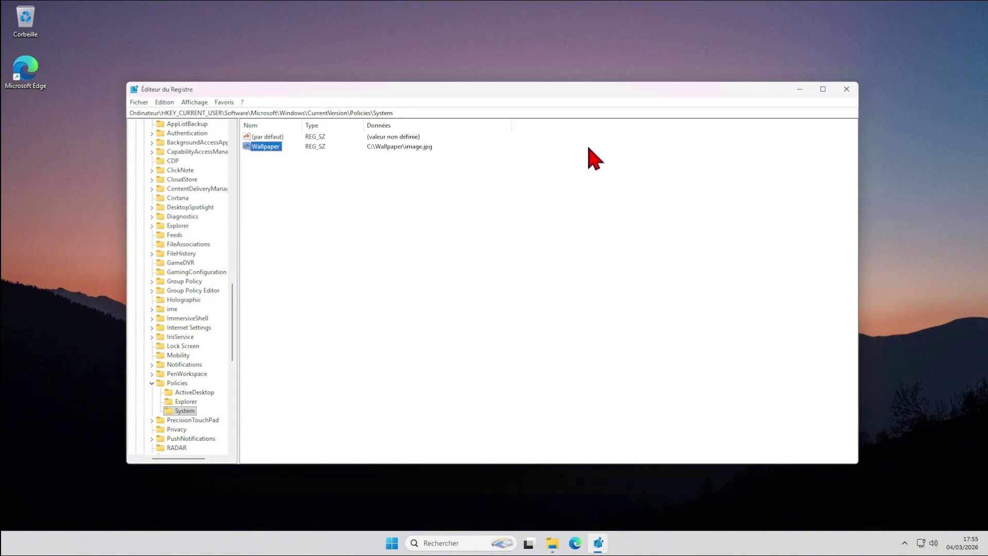
{"action": "left_click", "coordinate": [846, 89]}
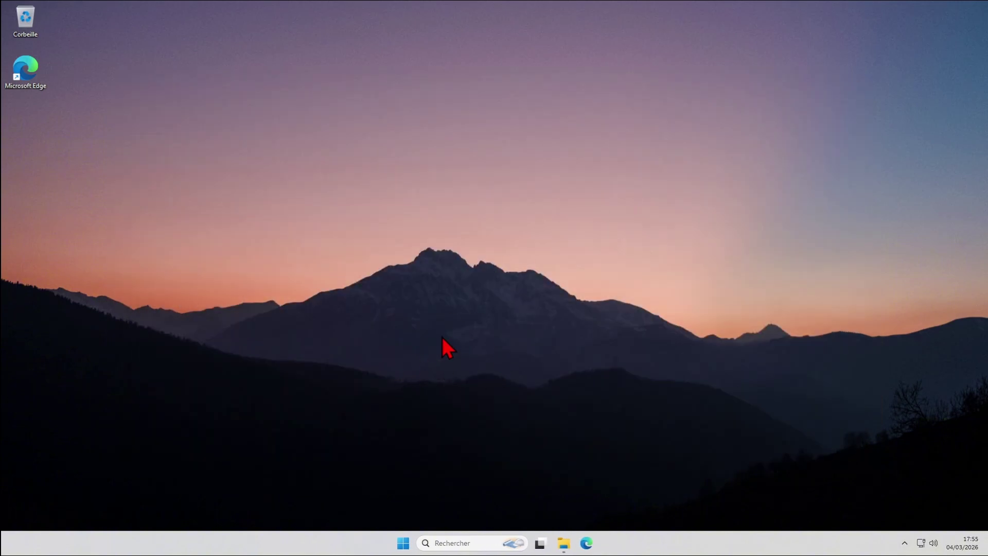
- Run gpupdate /force from the Exécuter dialog, move its console window into view and close it
{"action": "key", "text": "super+r"}
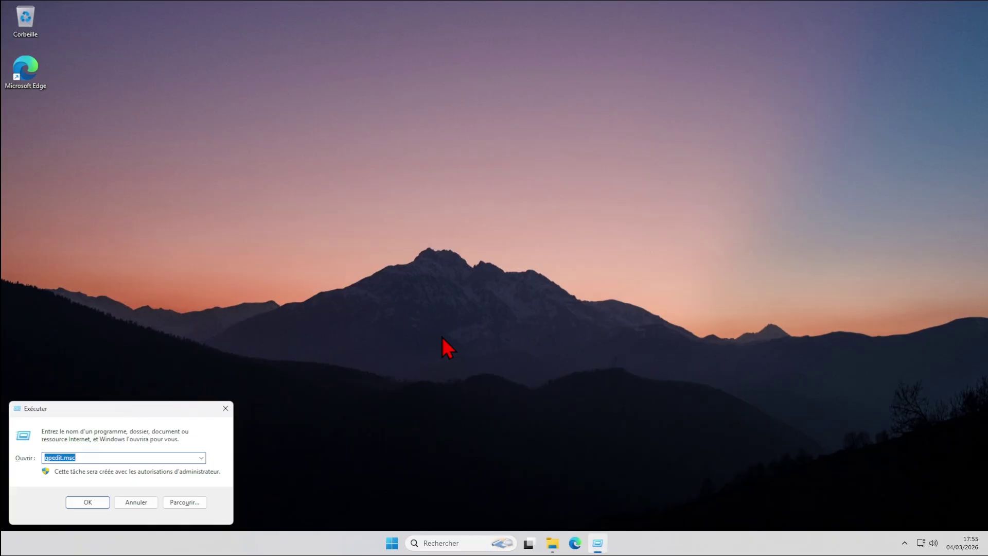
{"action": "type", "text": "gp"}
{"action": "key", "text": "BackSpace"}
{"action": "type", "text": "pupdate /force"}
{"action": "key", "text": "Return"}
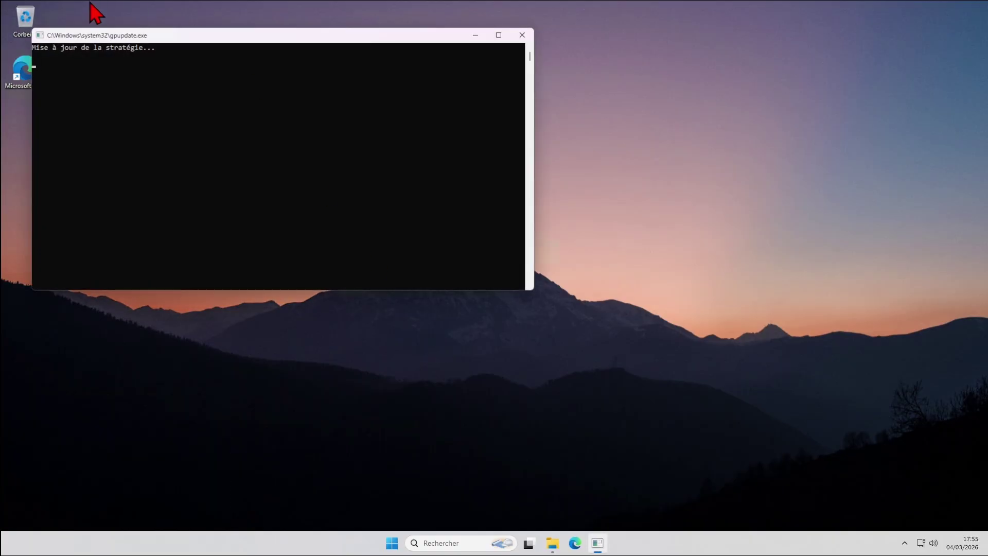
{"action": "left_click_drag", "start_coordinate": [118, 34], "coordinate": [269, 106]}
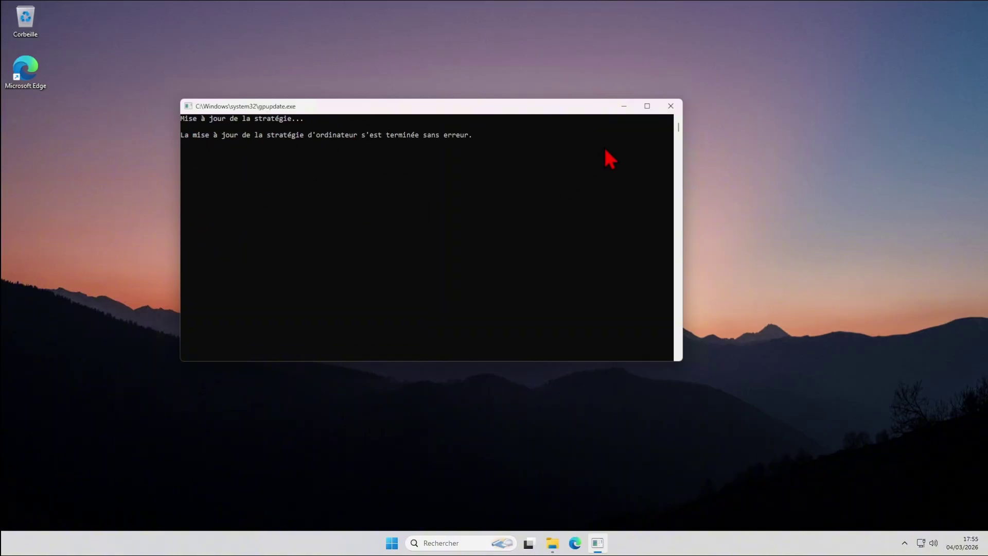
{"action": "left_click", "coordinate": [670, 107]}
{"action": "left_click", "coordinate": [404, 543]}
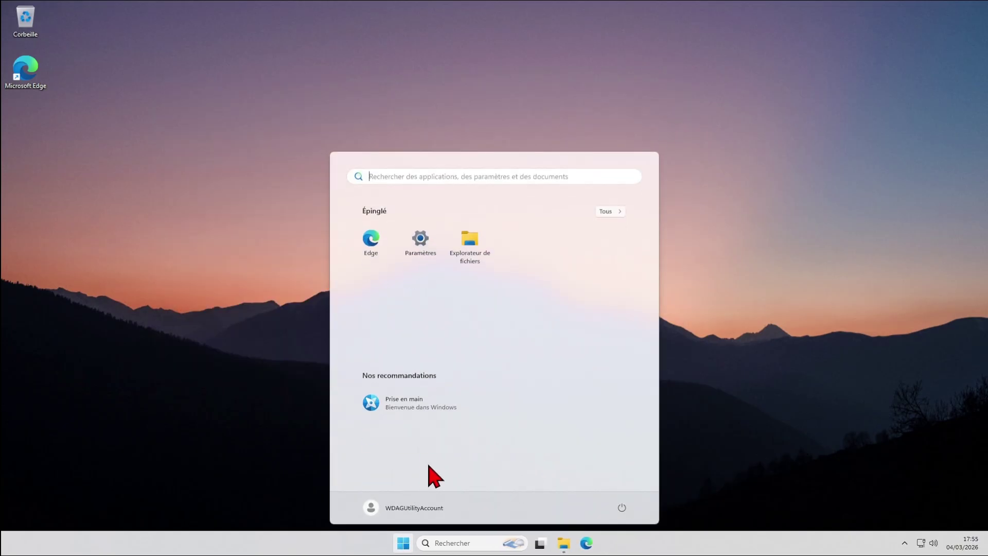
{"action": "left_click", "coordinate": [255, 443]}
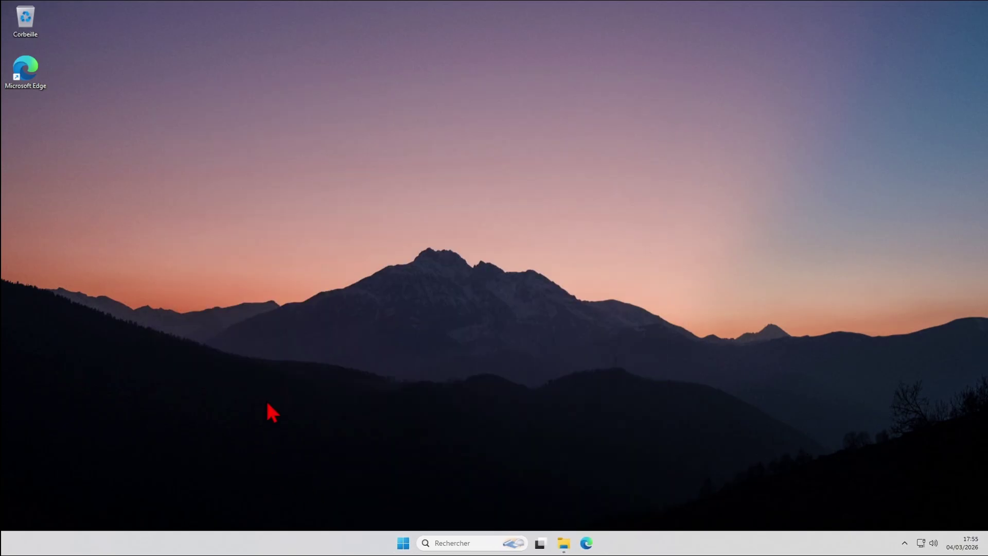